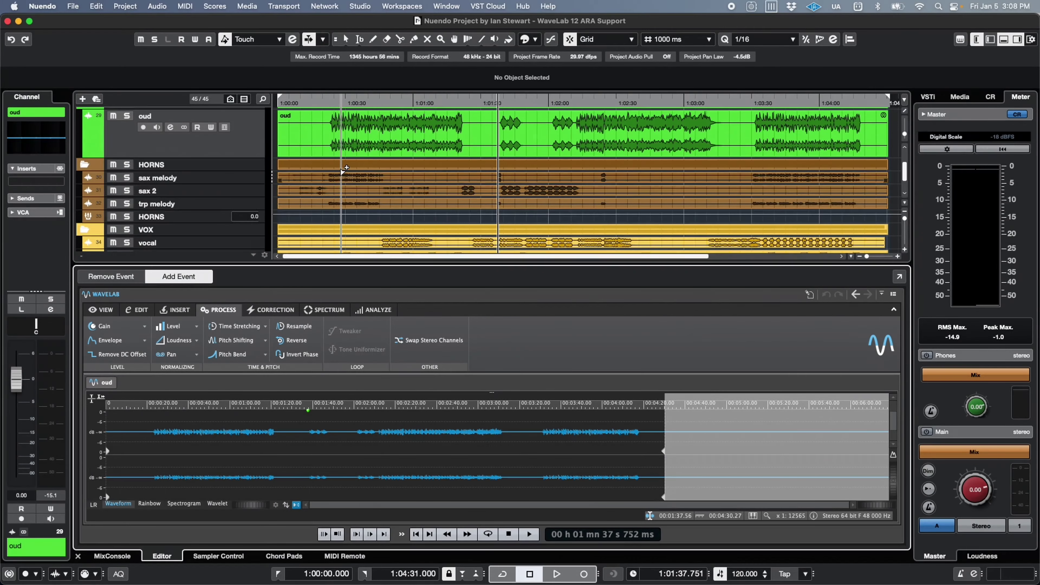
Open the sax melody event in the embedded WaveLab editor and zoom into its waveform.
left_click(344, 176)
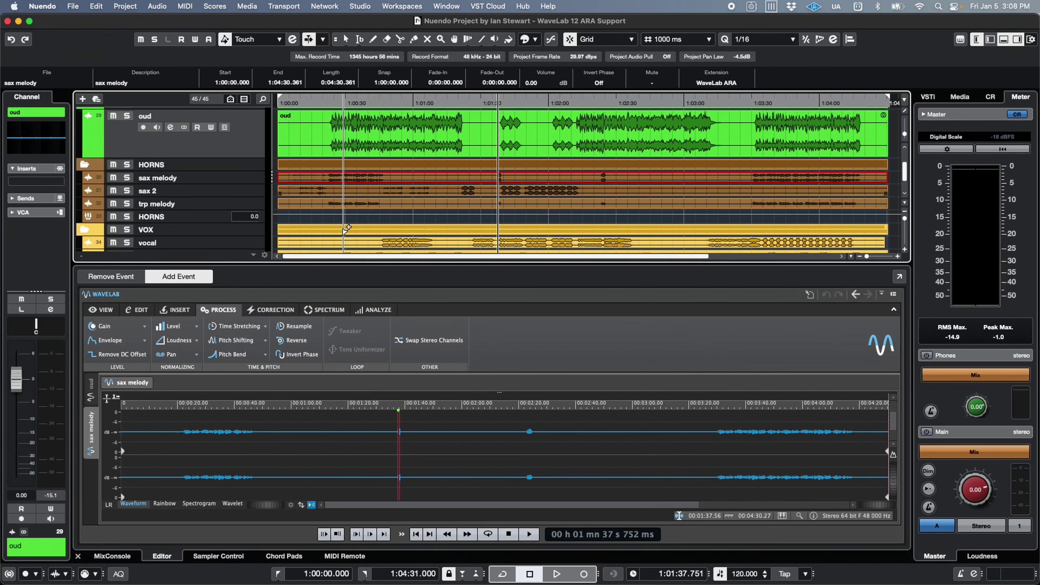
scroll(528, 449, "up", 10)
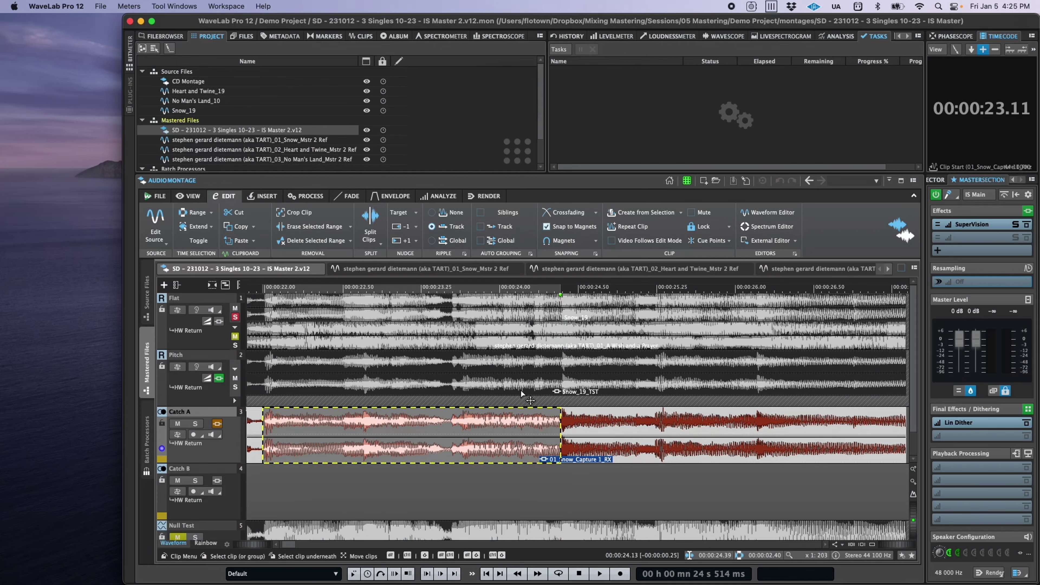
Drag the selected Catch A range out of the montage onto the desktop as a WAV file.
left_click(522, 394)
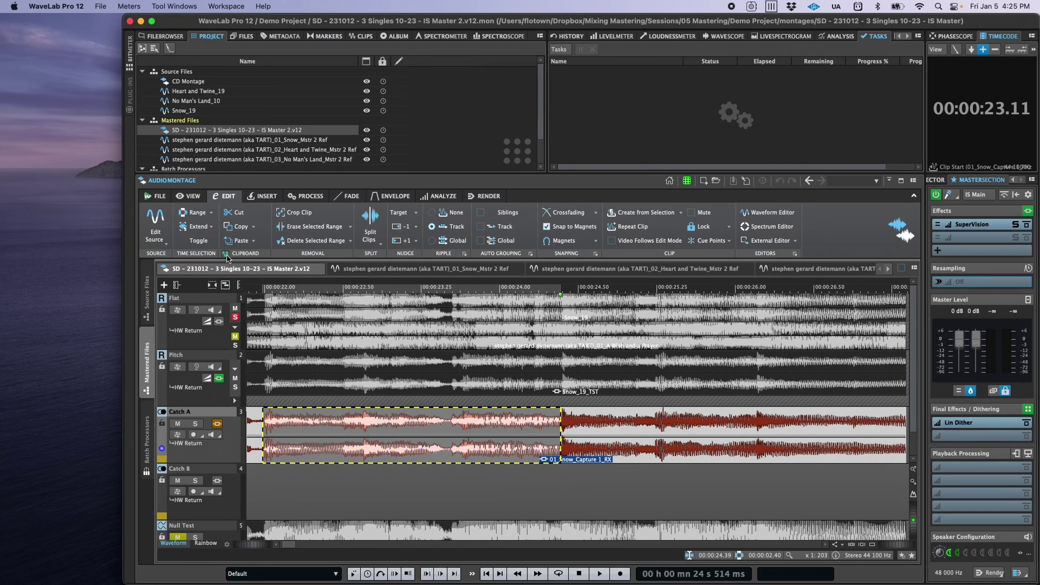
left_click_drag(228, 258, 36, 180)
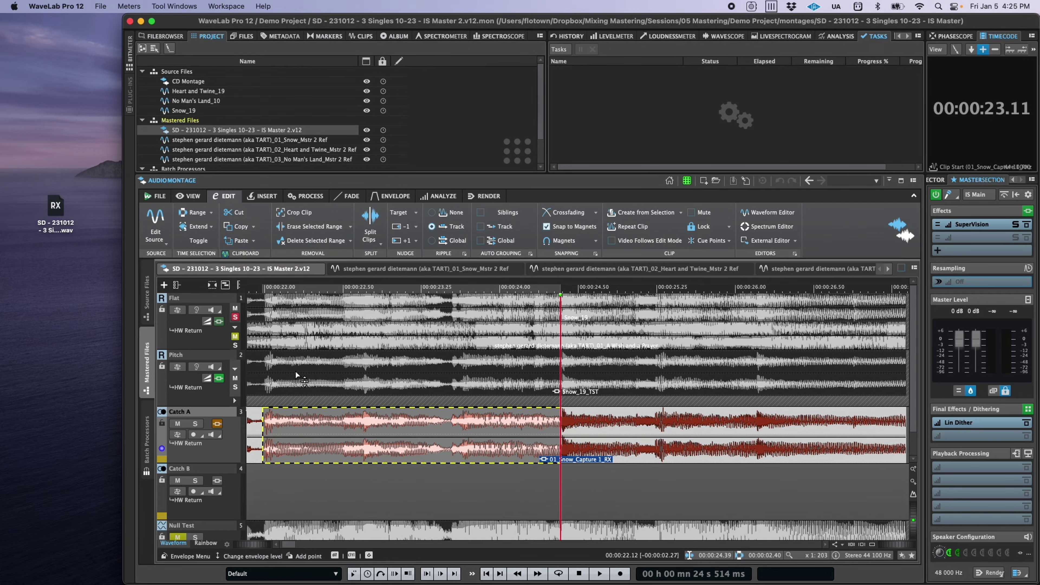
left_click_drag(331, 444, 57, 286)
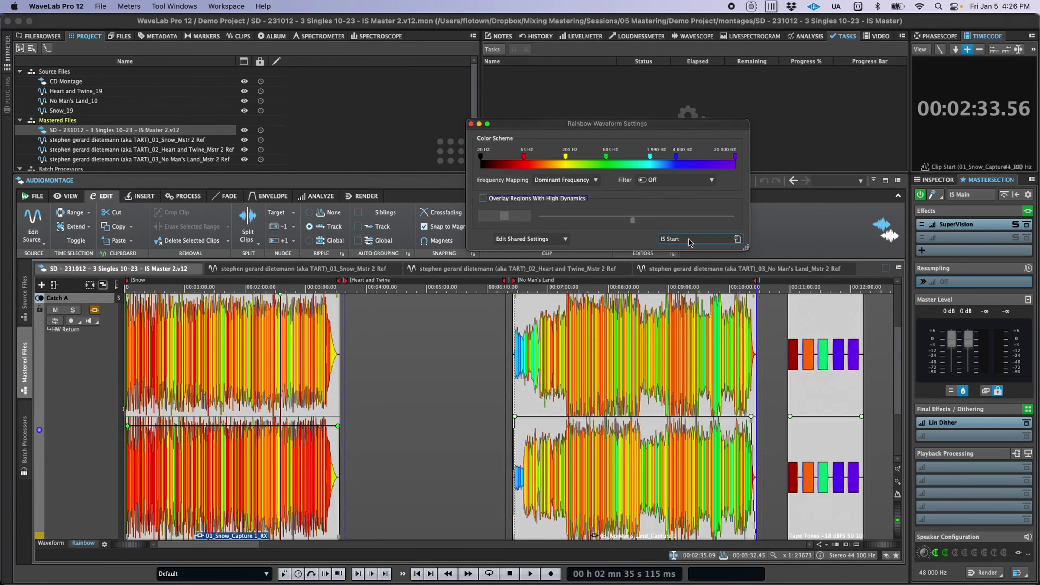
Try the Tape Tones rainbow preset, then switch to the Sibilance Detection preset.
left_click(690, 242)
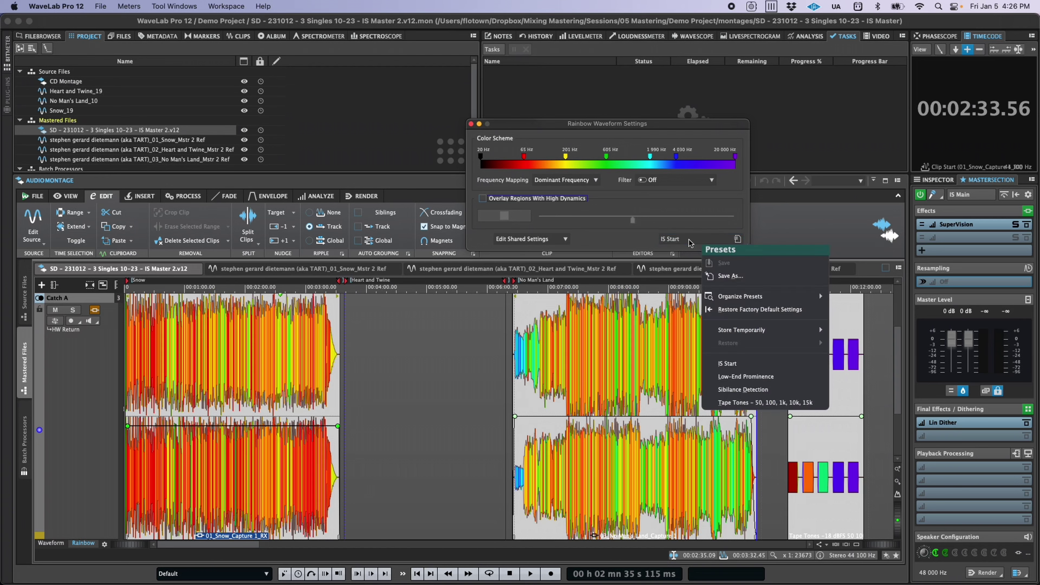
left_click(739, 403)
scroll(847, 443, "up", 5)
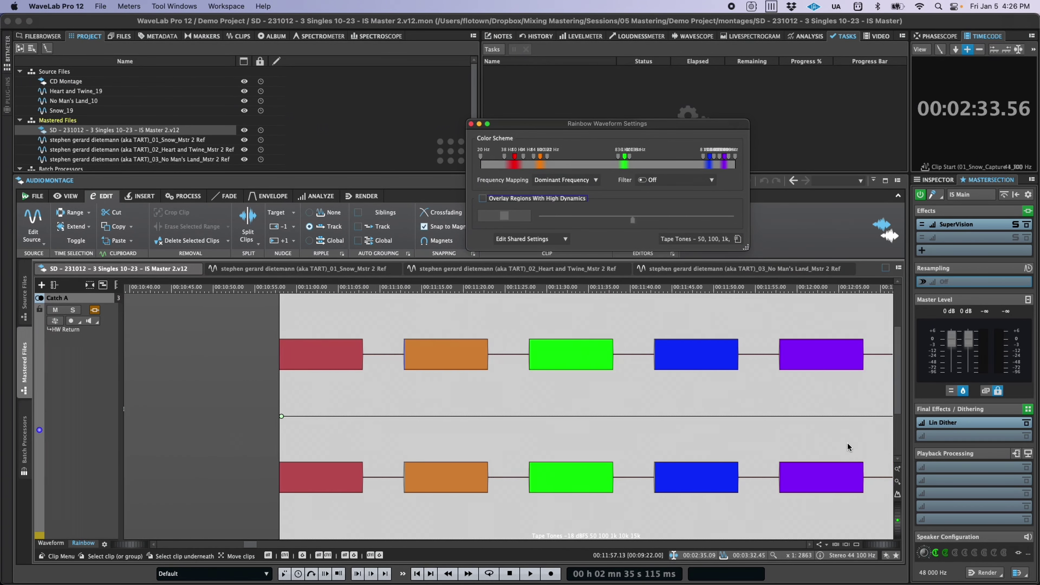
scroll(847, 444, "right", 3)
scroll(785, 409, "down", 10)
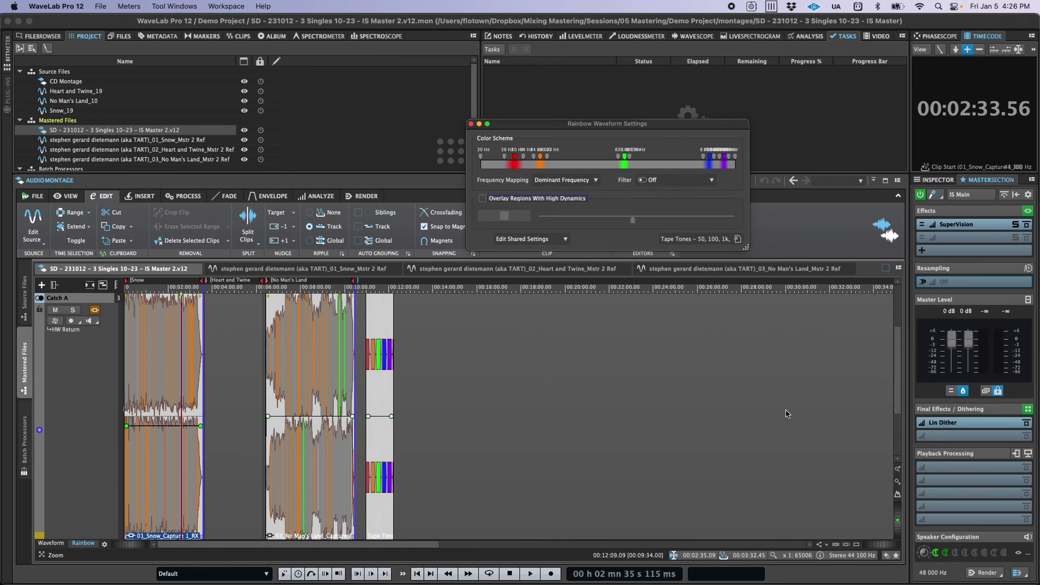
left_click(722, 241)
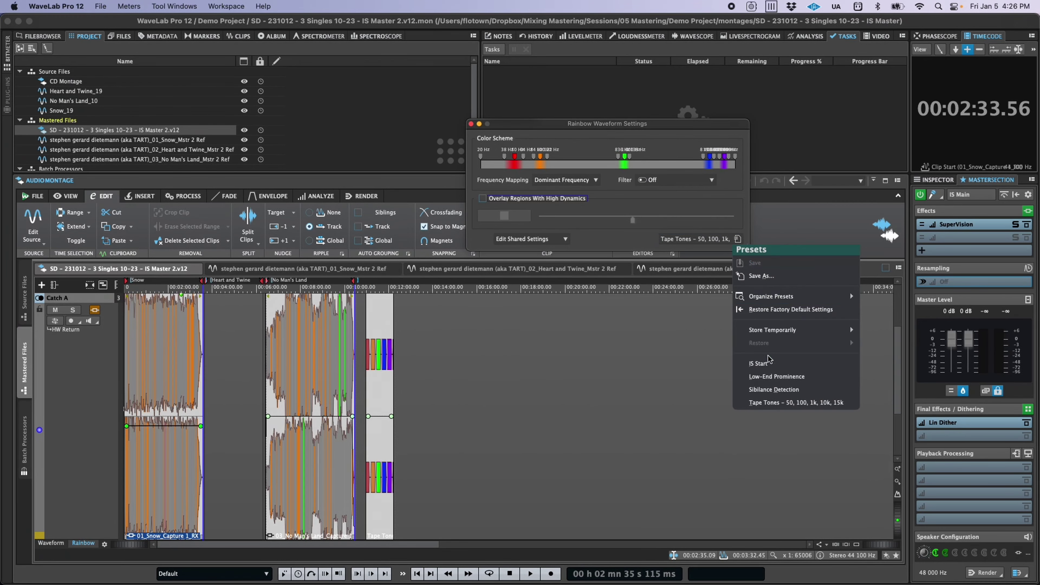
left_click(772, 390)
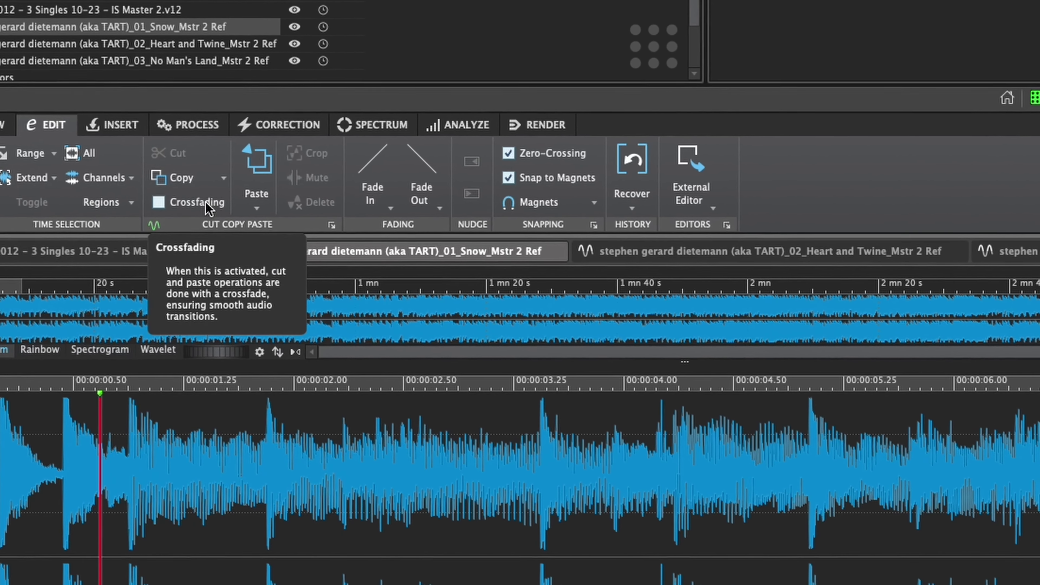
Tick Crossfading on the Edit ribbon and review the Magnets snapping targets.
left_click(203, 211)
left_click(581, 195)
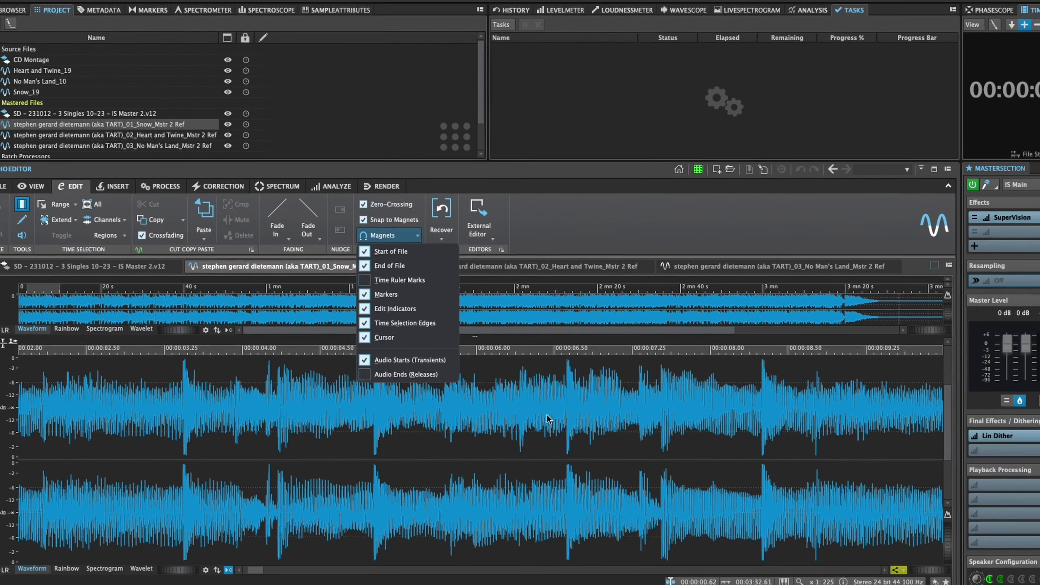
left_click(409, 373)
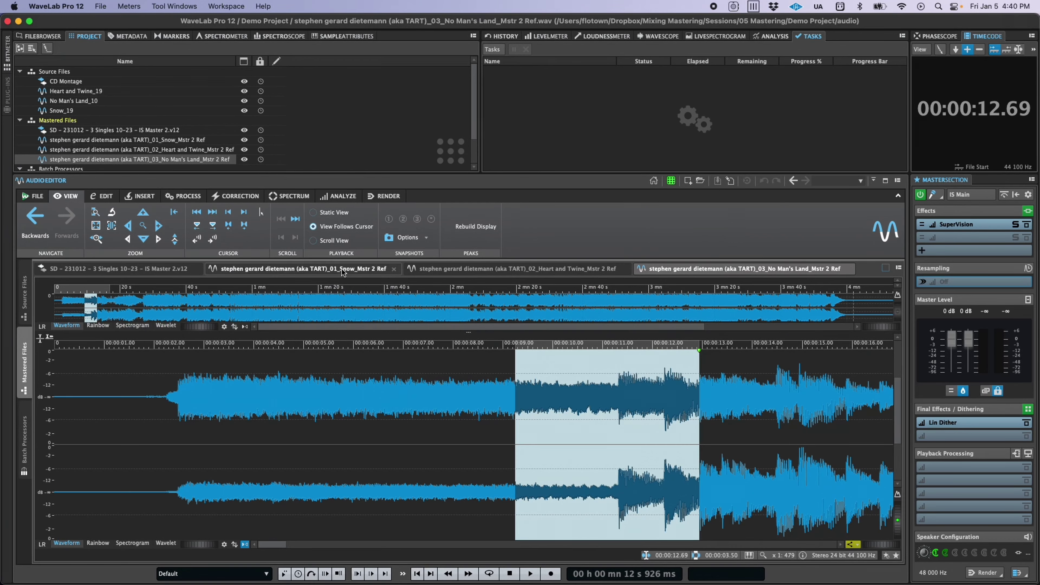
Bring up the _02_Heart and Twine_Mstr 2 Ref file and zoom out its waveform.
left_click(611, 269)
left_click(612, 270)
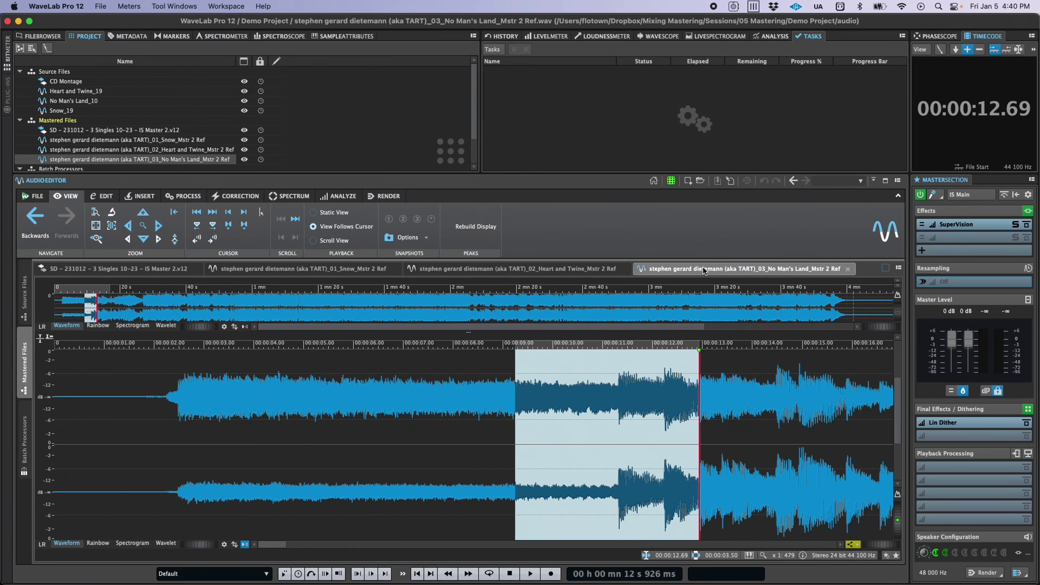
scroll(495, 430, "down", 3)
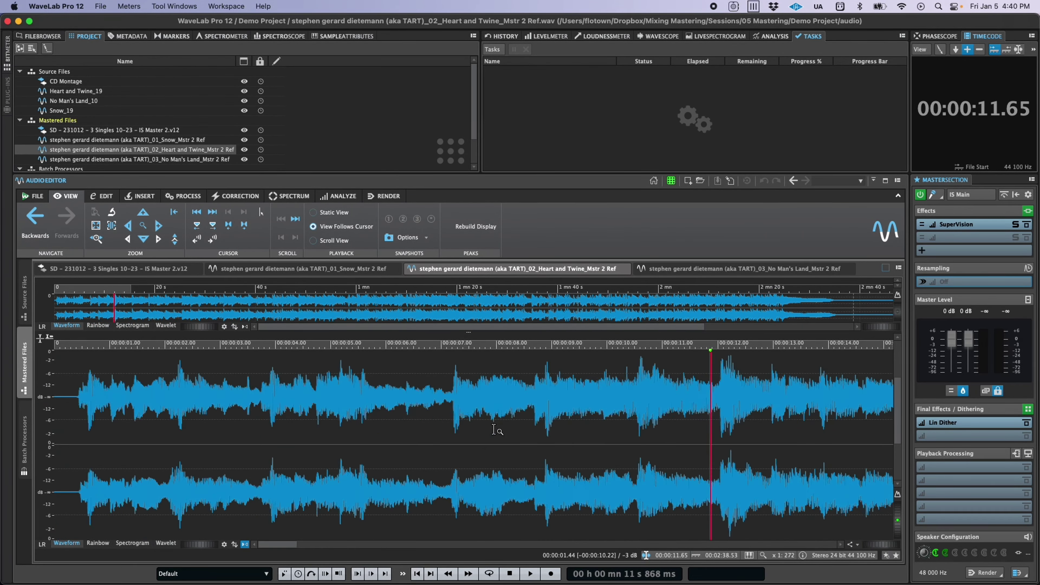
left_click(521, 94)
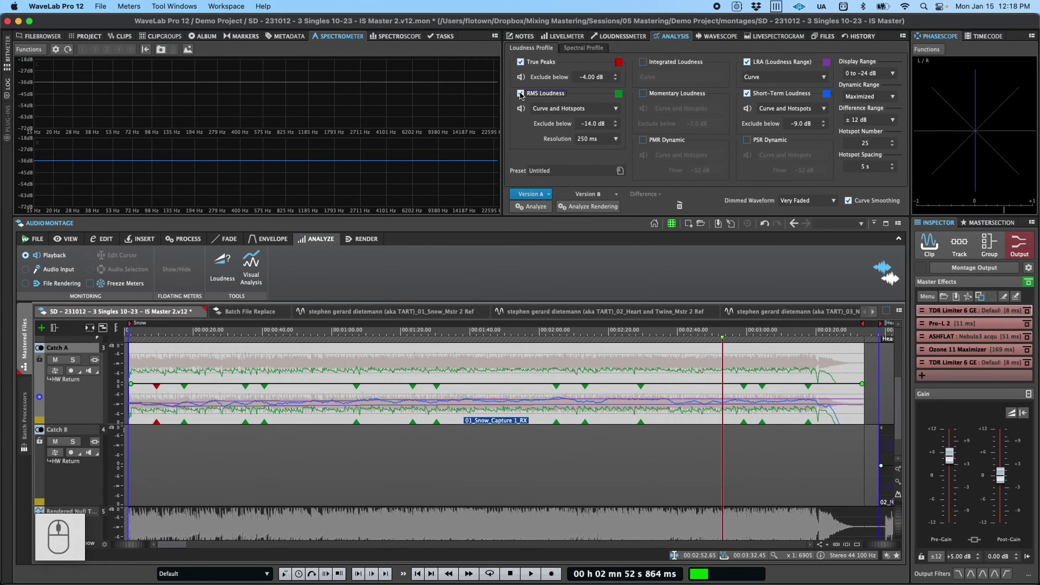
Hide the RMS loudness curve, toggling Momentary Loudness on and back off.
left_click(521, 94)
left_click(644, 94)
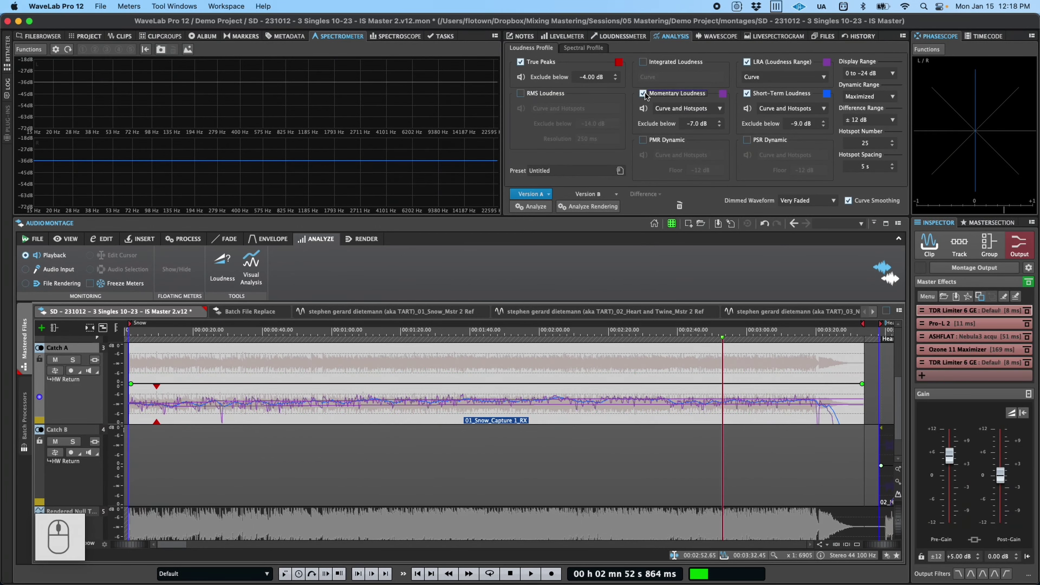
left_click(644, 94)
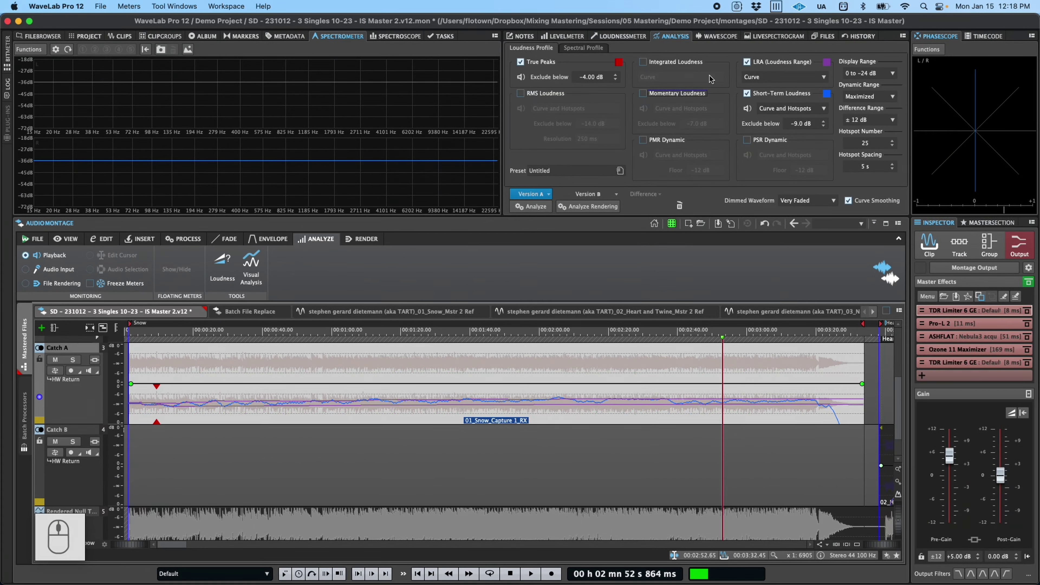
Set the loudness range (LRA) display to Average.
left_click(823, 77)
left_click(780, 100)
left_click(778, 77)
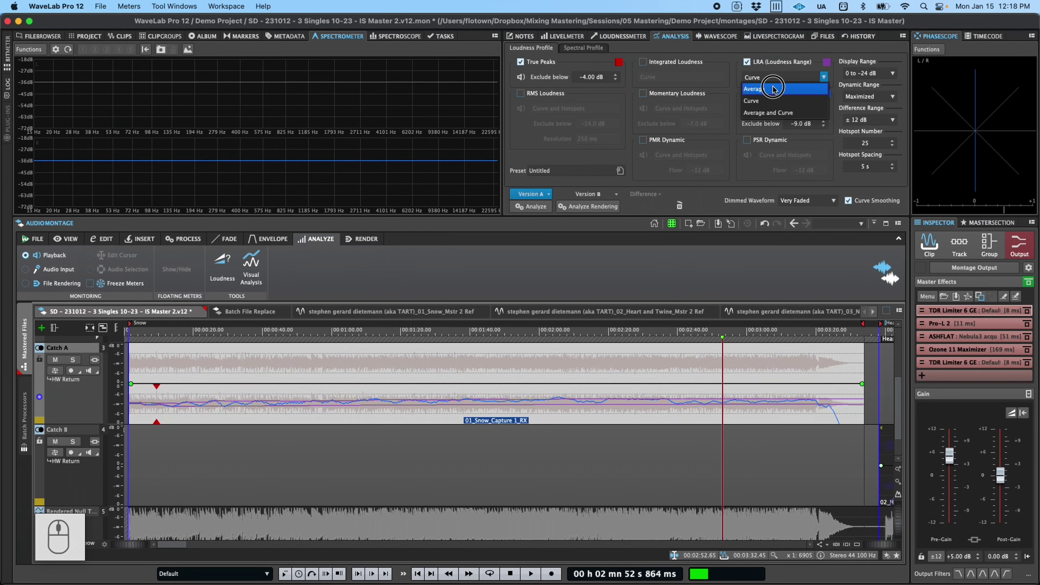
left_click(761, 87)
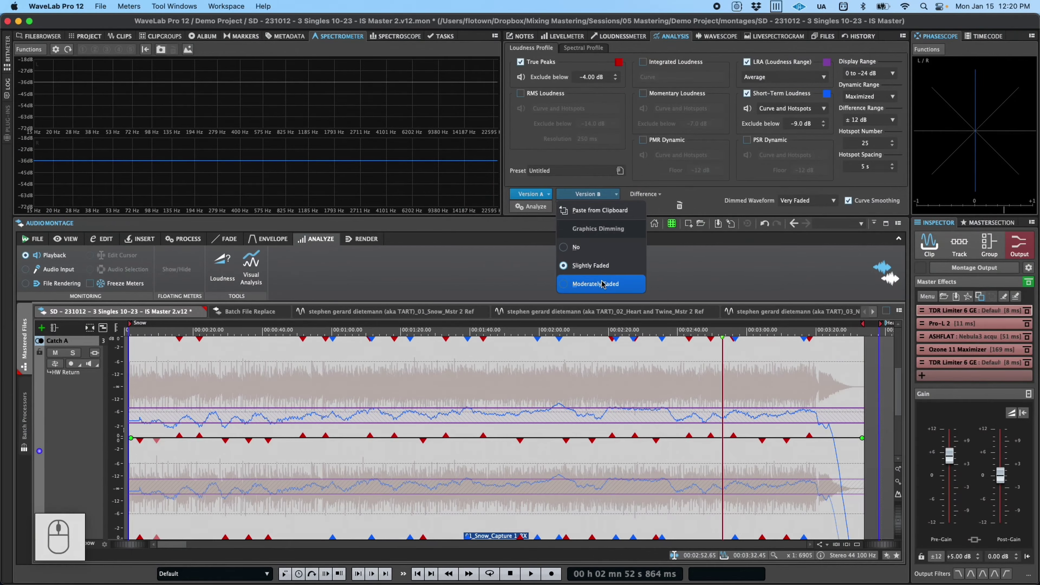
Set Version B to Moderately Faded and show only Version B's analysis.
left_click(601, 284)
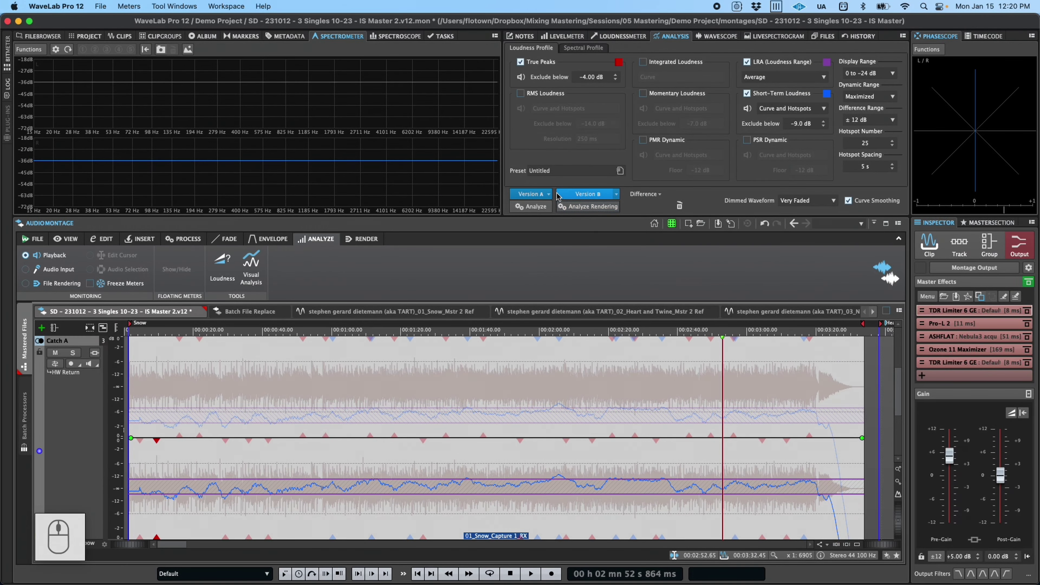
left_click(569, 195, "super")
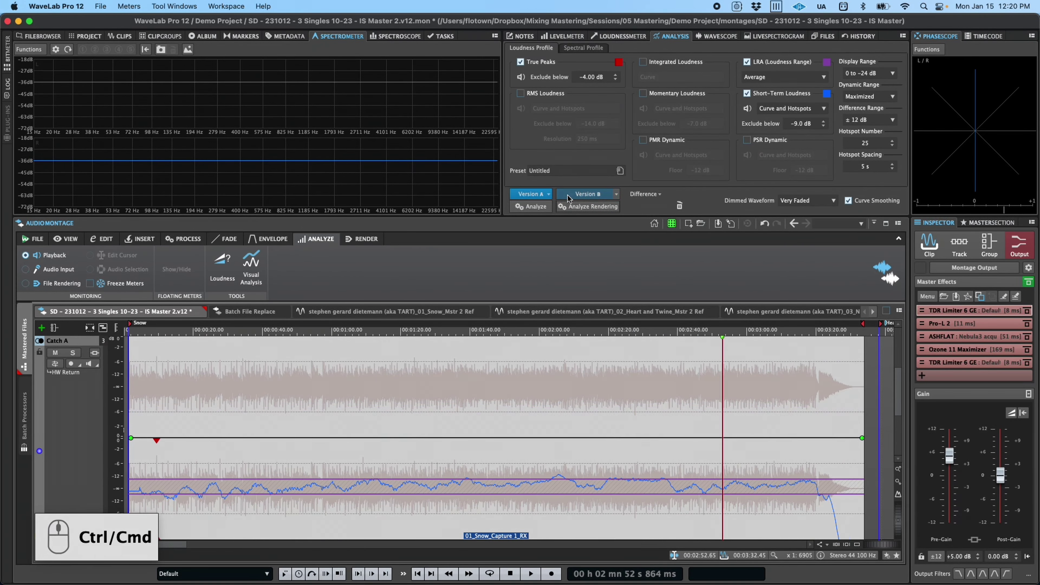
left_click(567, 195, "super")
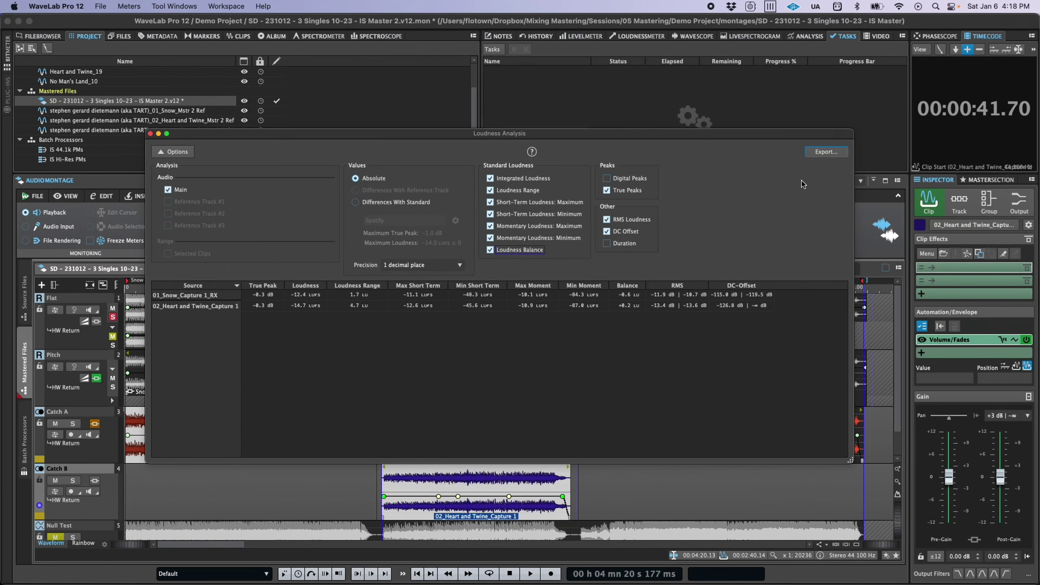
Compare the clips against the SpotifyLoud standard, then reopen the standards list for AppleMusic.
left_click(407, 205)
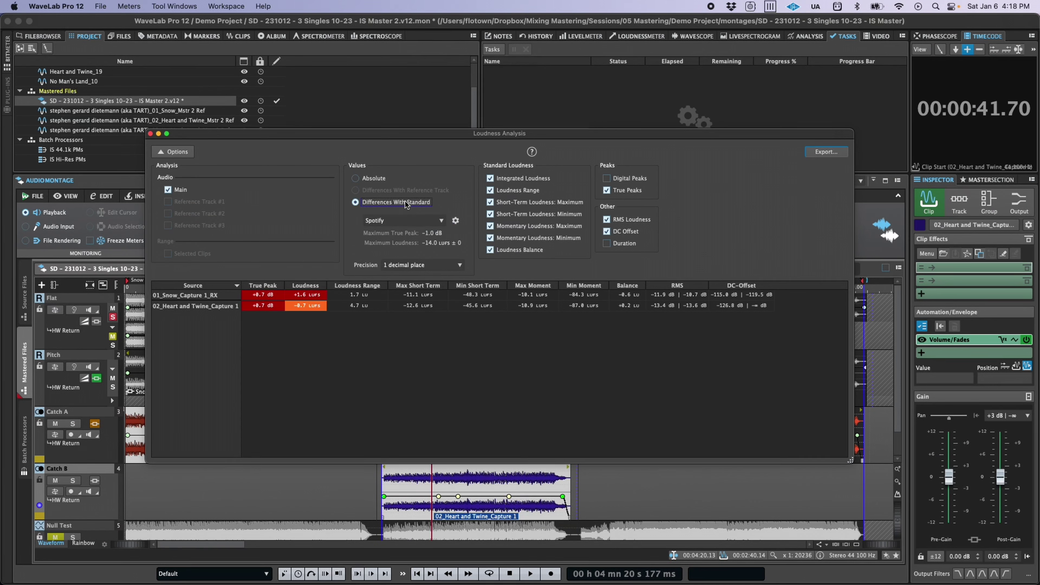
left_click(440, 223)
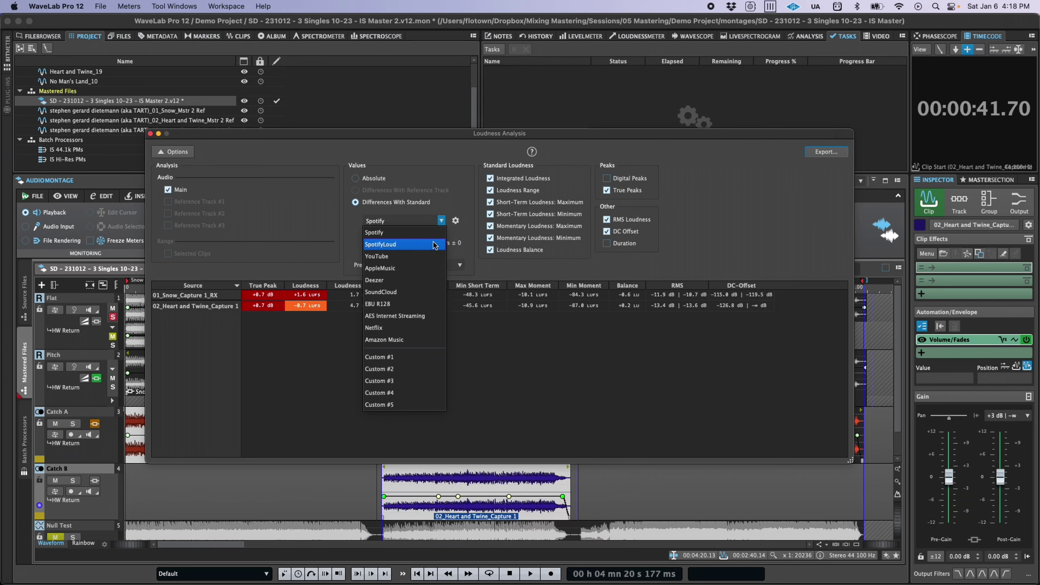
left_click(436, 246)
left_click(441, 223)
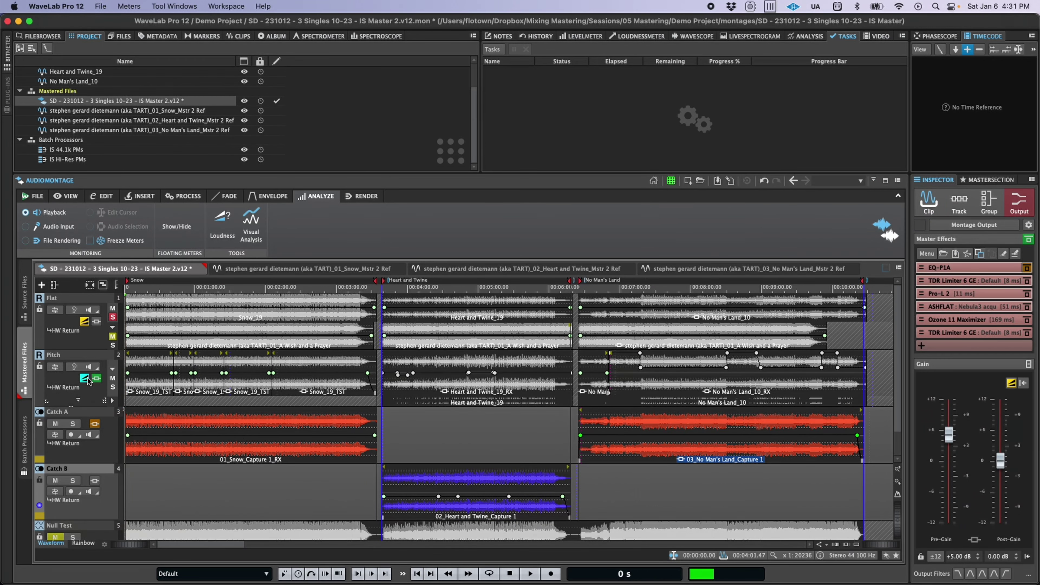
Play the montage with loudness matching on the Pitch track, showing gain in decibels.
left_click(85, 381)
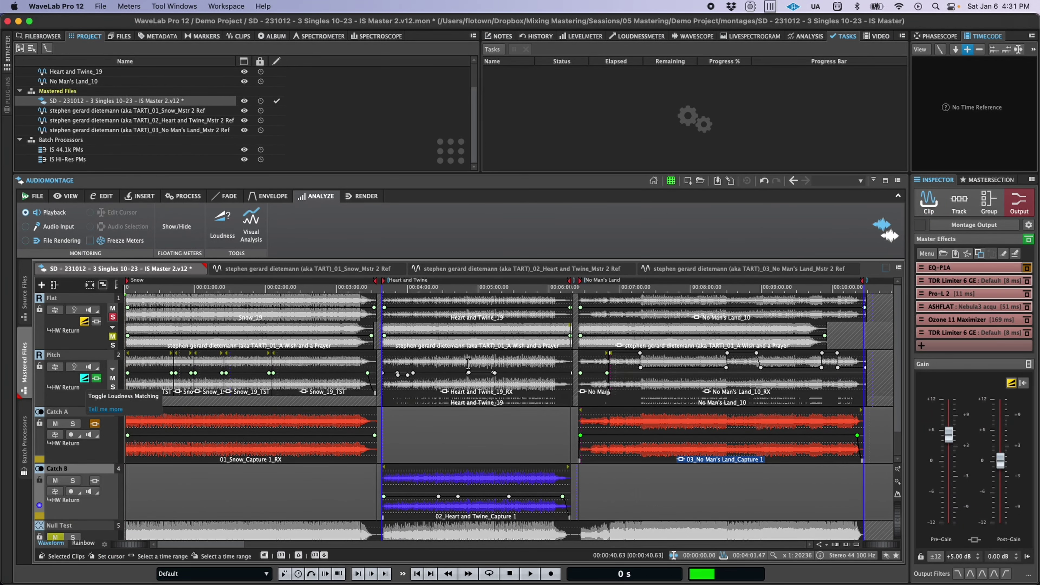
left_click(1011, 383)
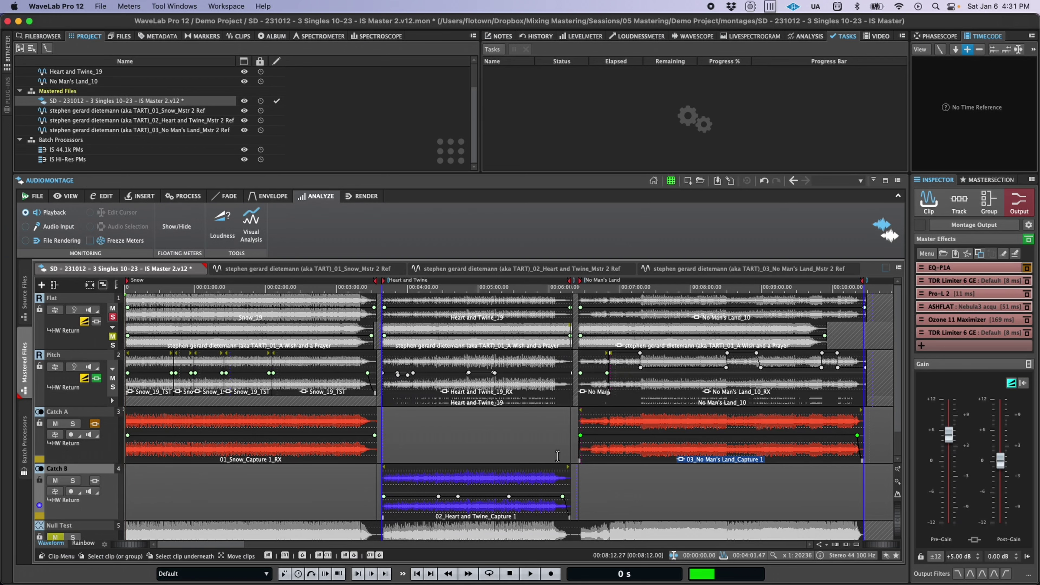
key("space")
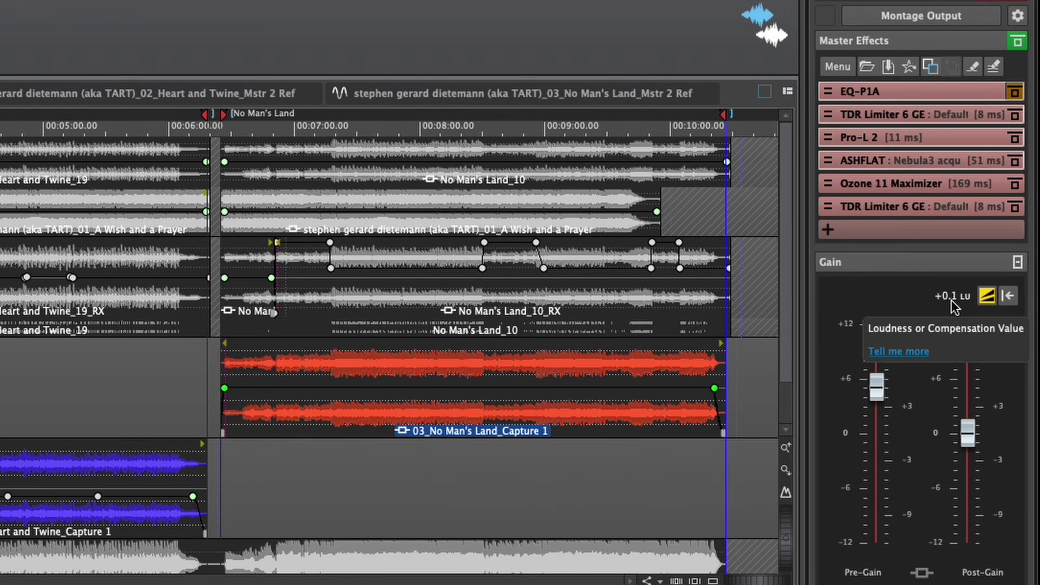
left_click(991, 388)
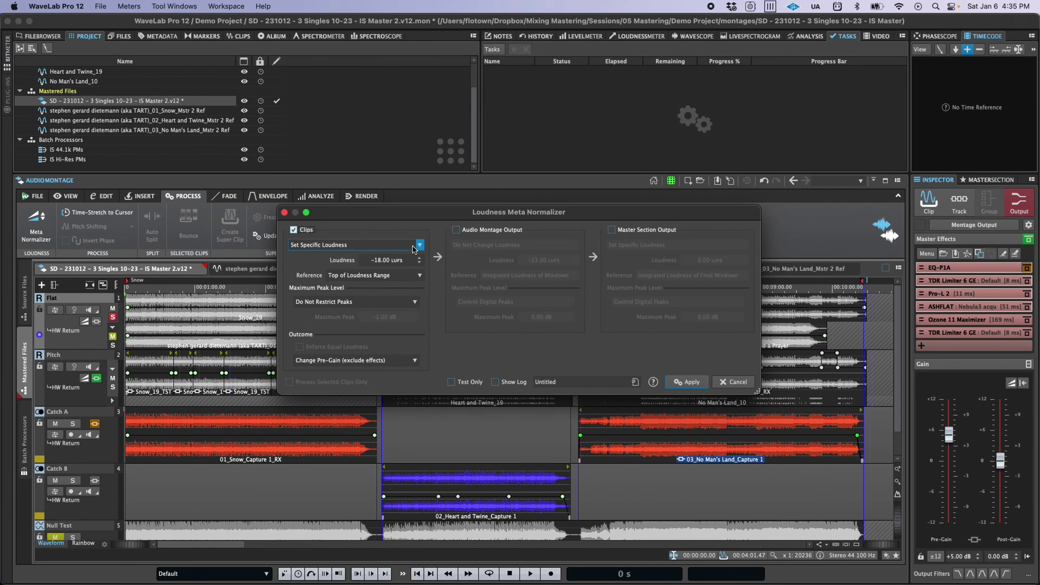
Normalize clips to -18 LUFS and include Master Section and Audio Montage outputs.
left_click(413, 245)
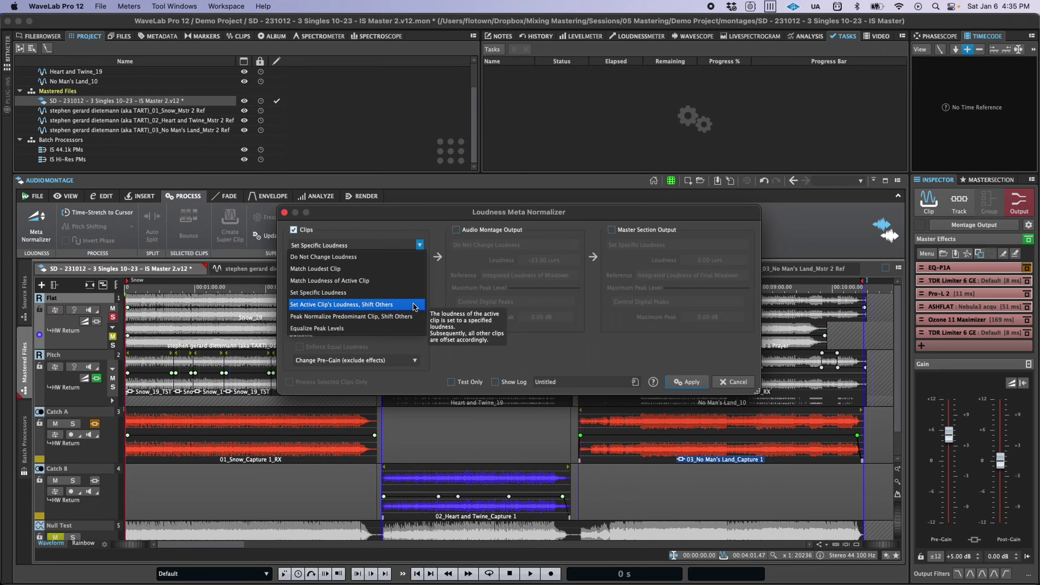
left_click(512, 234)
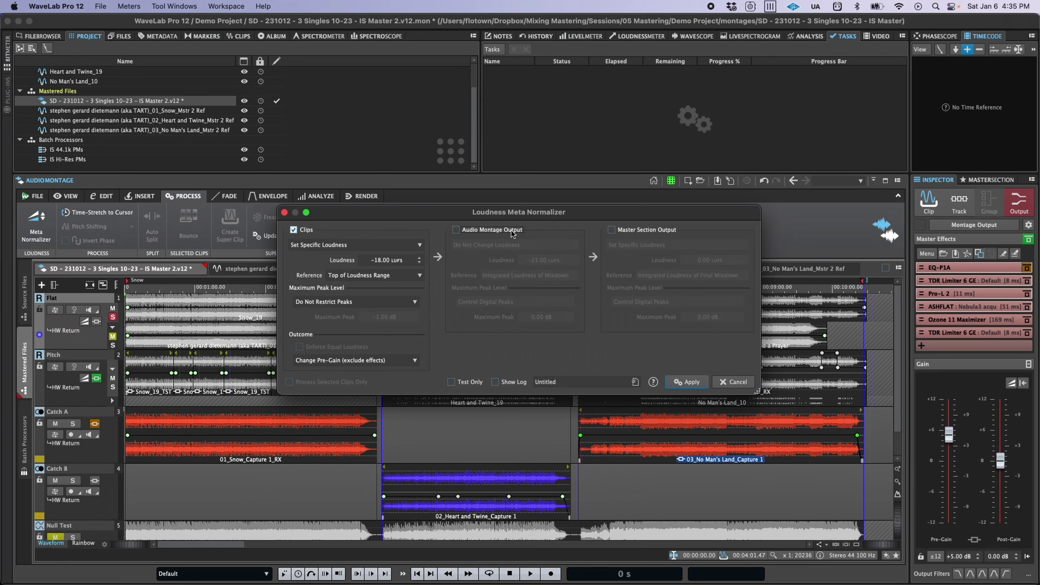
left_click(611, 230)
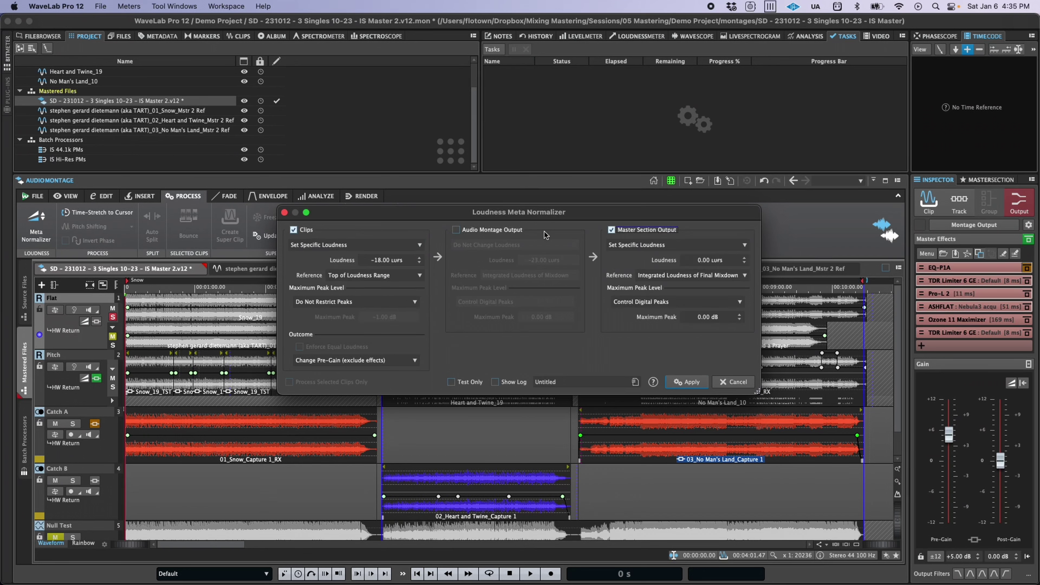
left_click(463, 233)
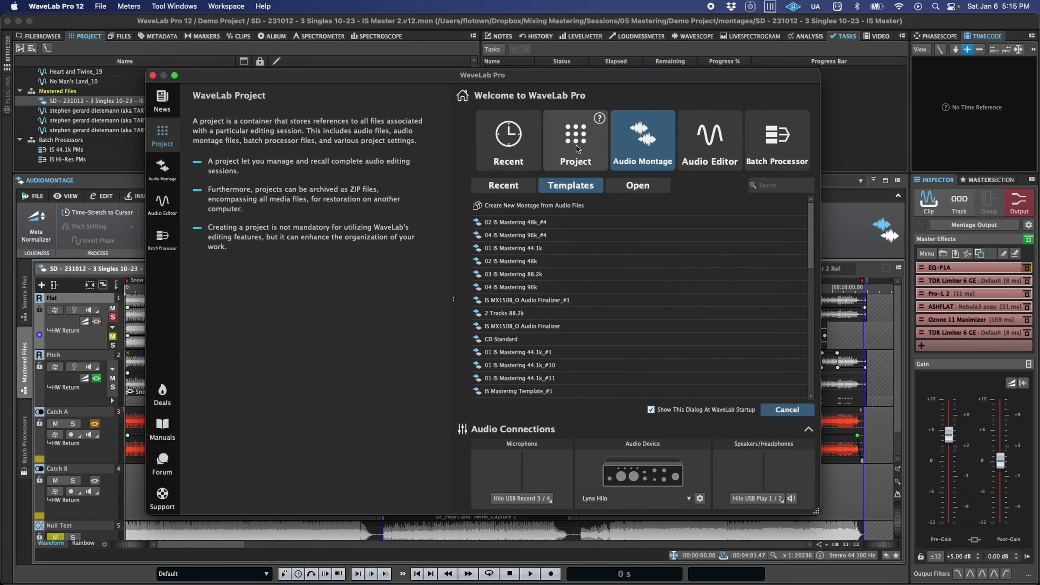
Create a project from the Standard template and name it 'New Mastering Project'.
left_click(576, 148)
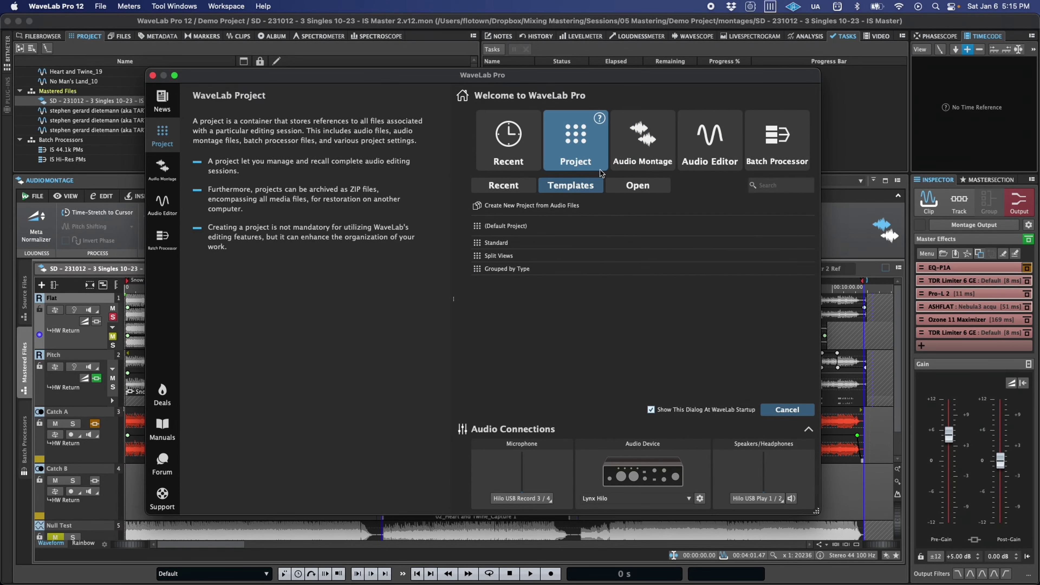
left_click(541, 244)
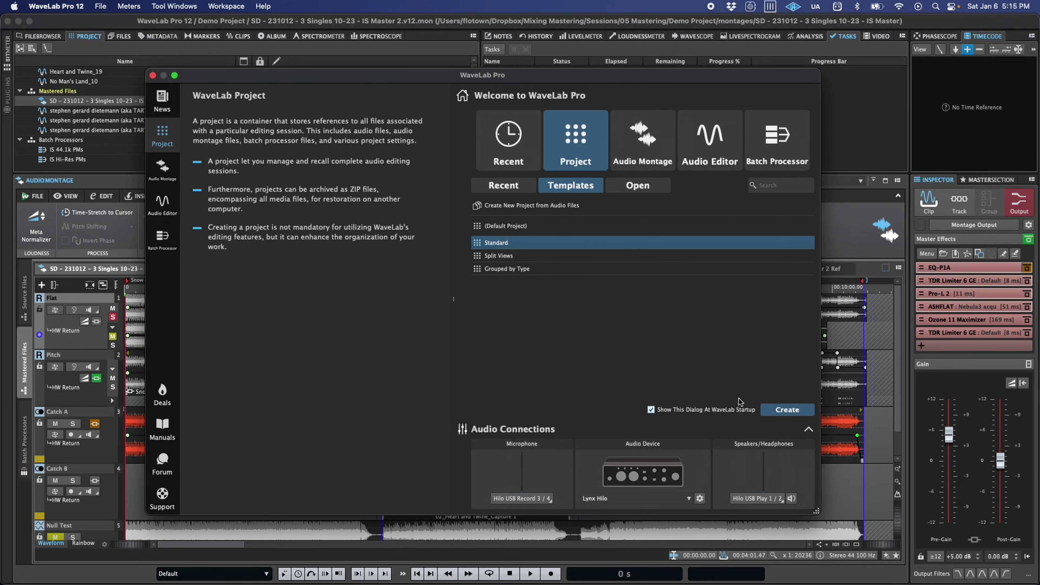
left_click(776, 413)
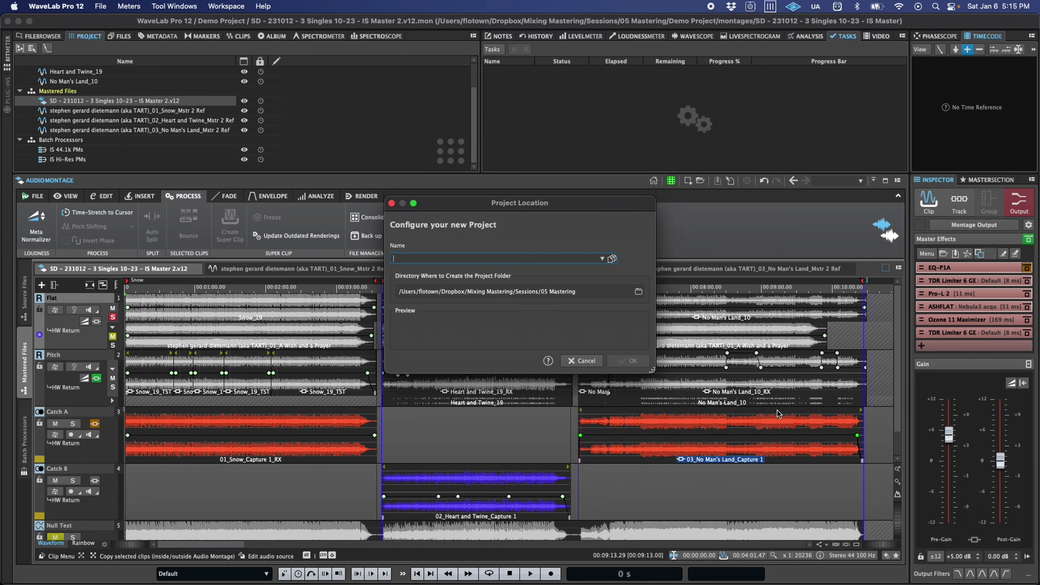
type("New Masterin")
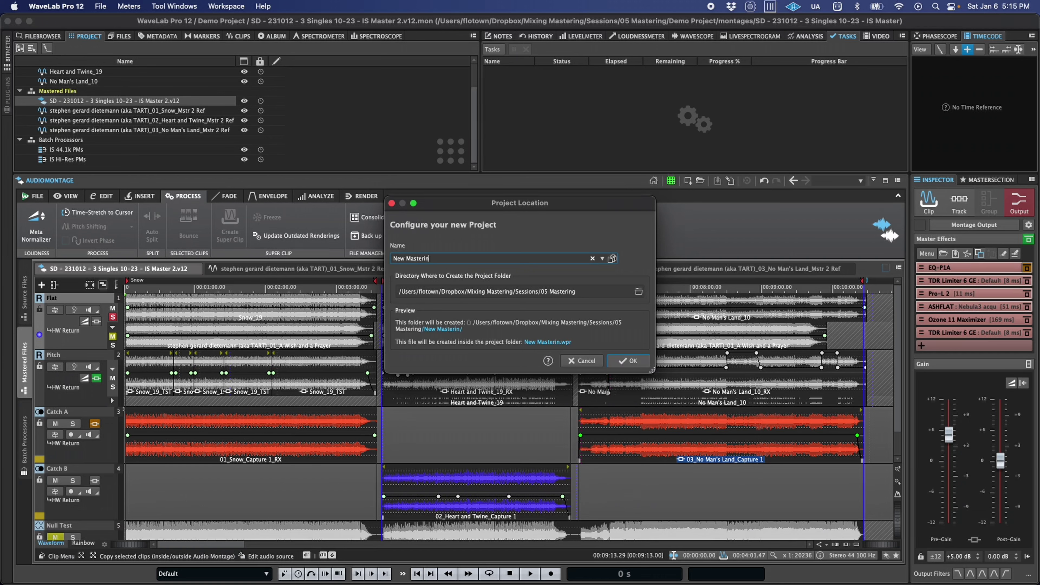
type("g Project")
Look at the Consolidate project options from the Project menu, then cancel without consolidating.
left_click(672, 181)
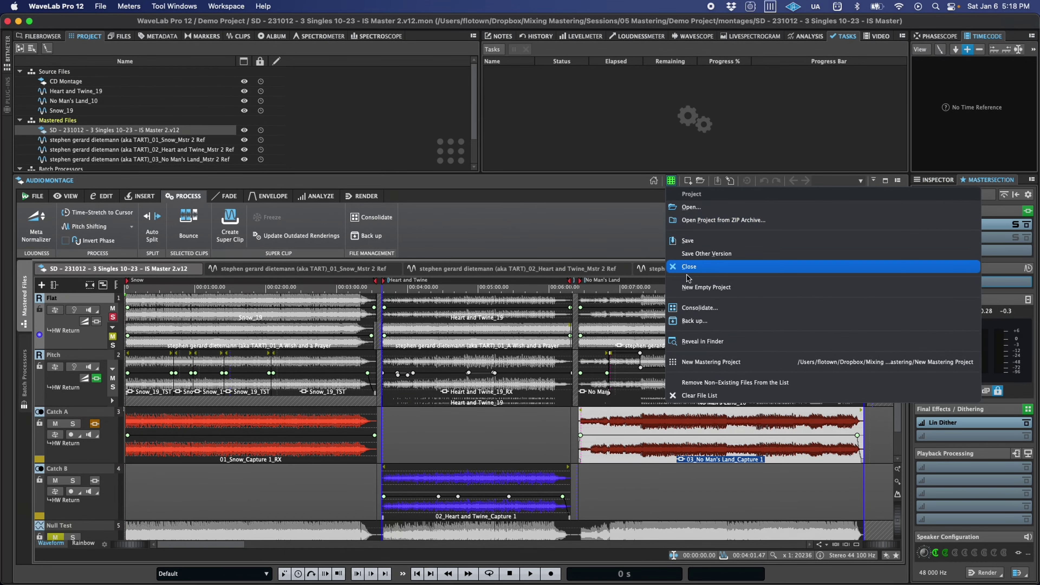
left_click(691, 314)
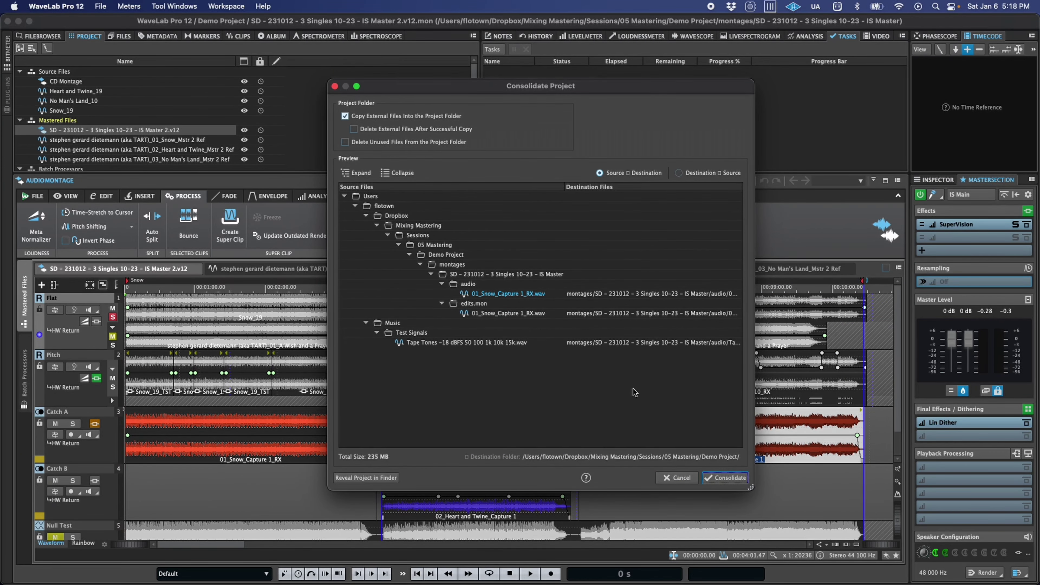
key("Escape")
Review the Back up options, switching between Self-Contained Copy and ZIP File, then dismiss the dialog.
left_click(671, 181)
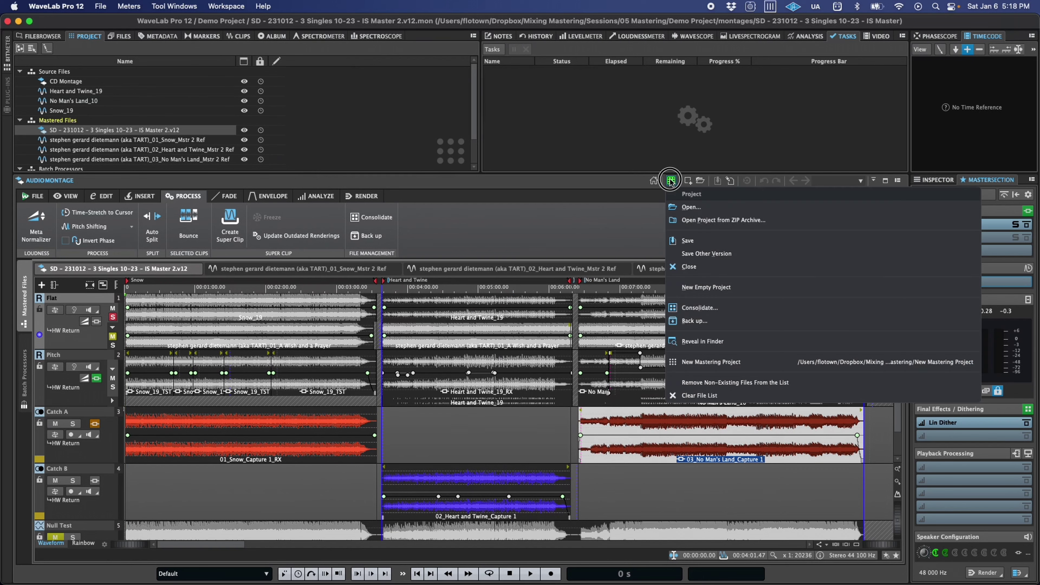
left_click(698, 321)
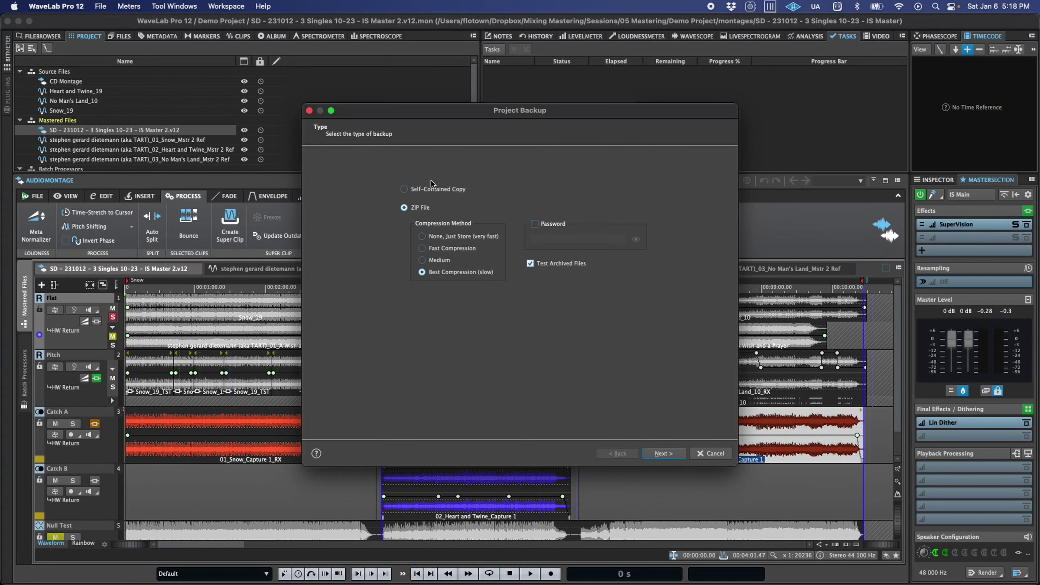
left_click(435, 189)
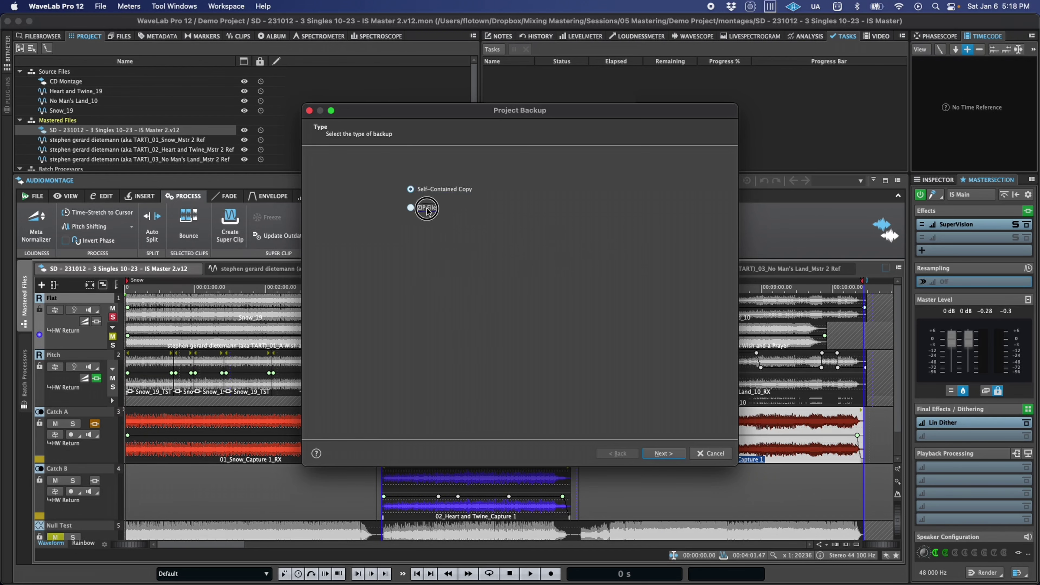
left_click(427, 208)
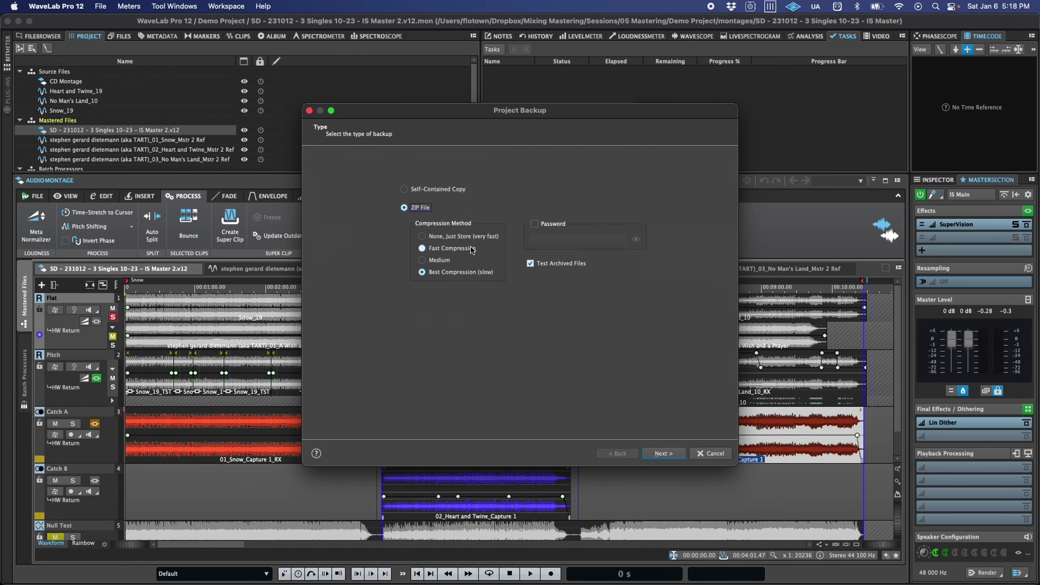
key("Escape")
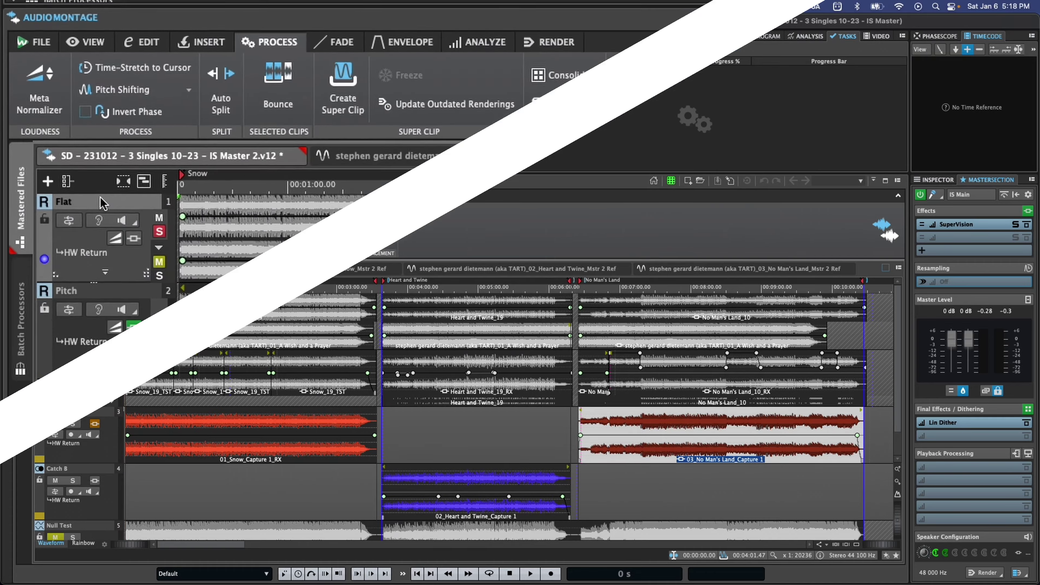
Use Sideline Track on the Flat track header, then on the Null Test track header.
right_click(76, 299)
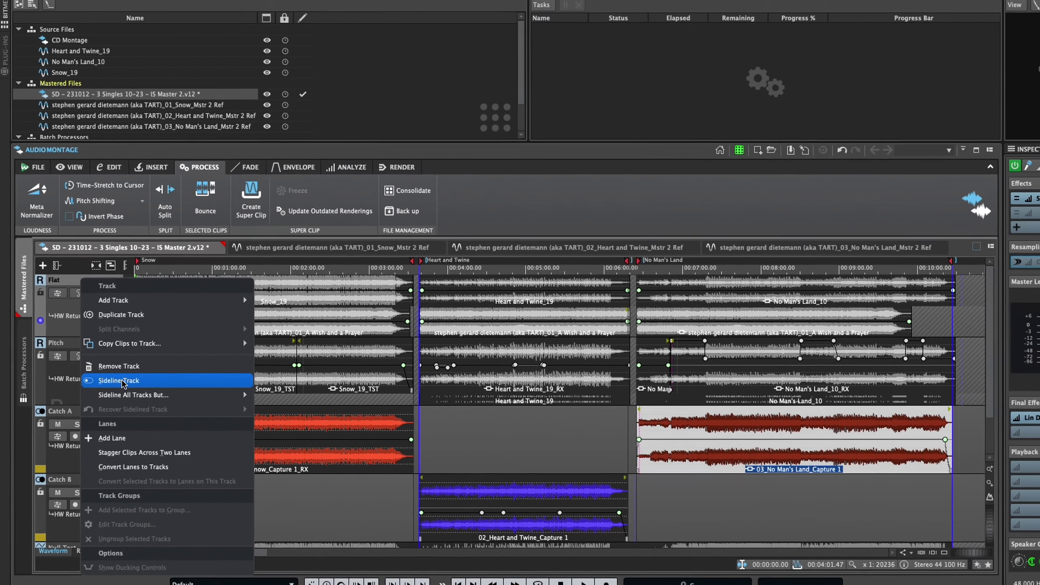
left_click(127, 366)
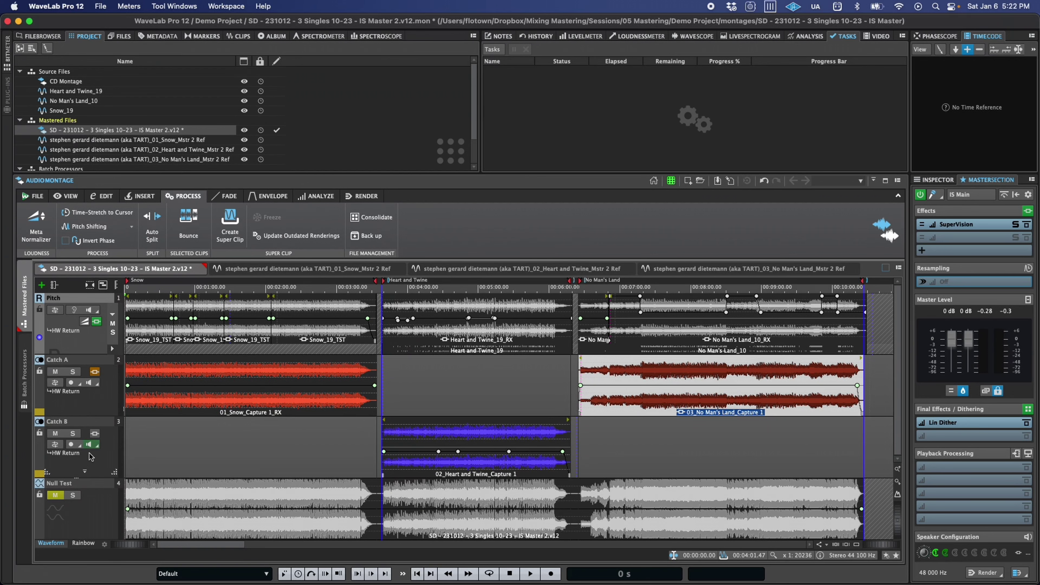
right_click(91, 490)
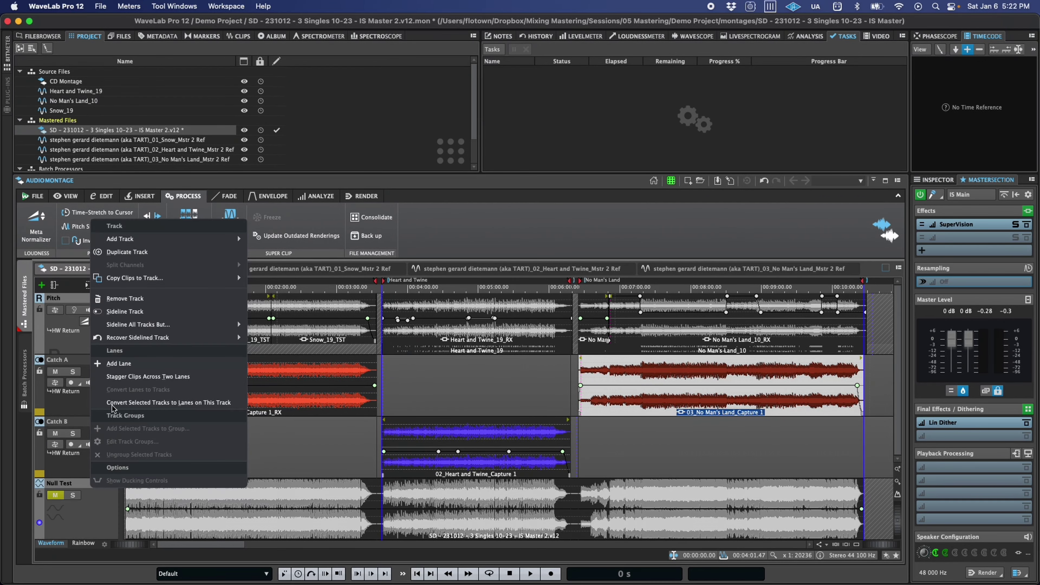
left_click(130, 312)
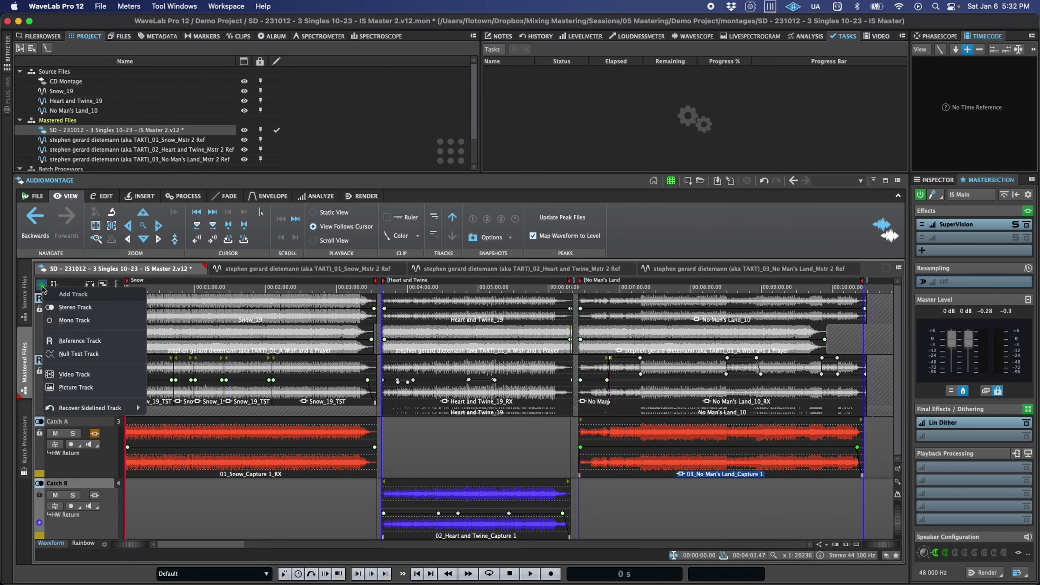
Drag the Rendered Null Test track header up so it sits above Null Test.
left_click(77, 355)
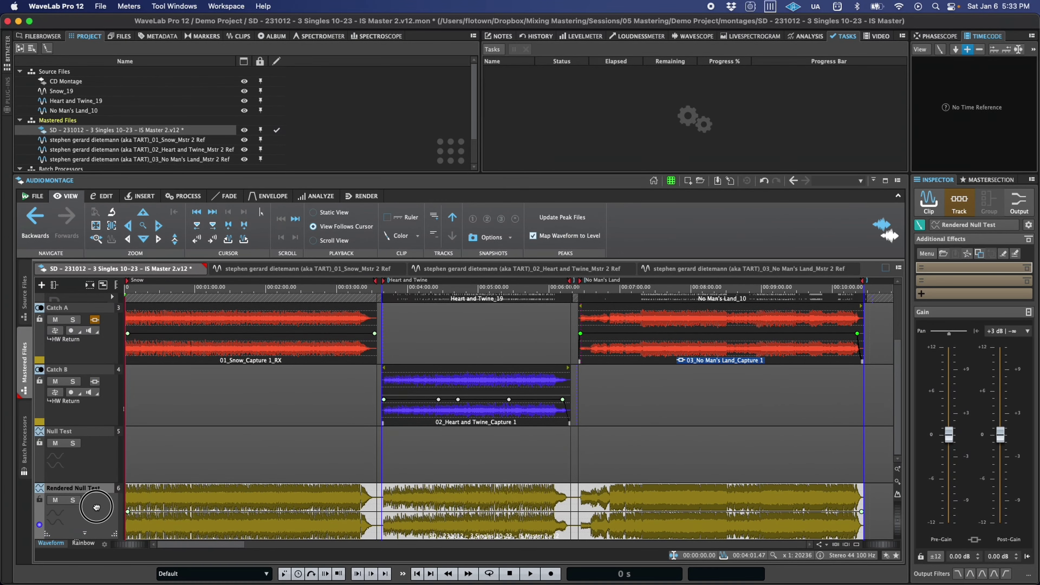
left_click_drag(98, 505, 97, 434)
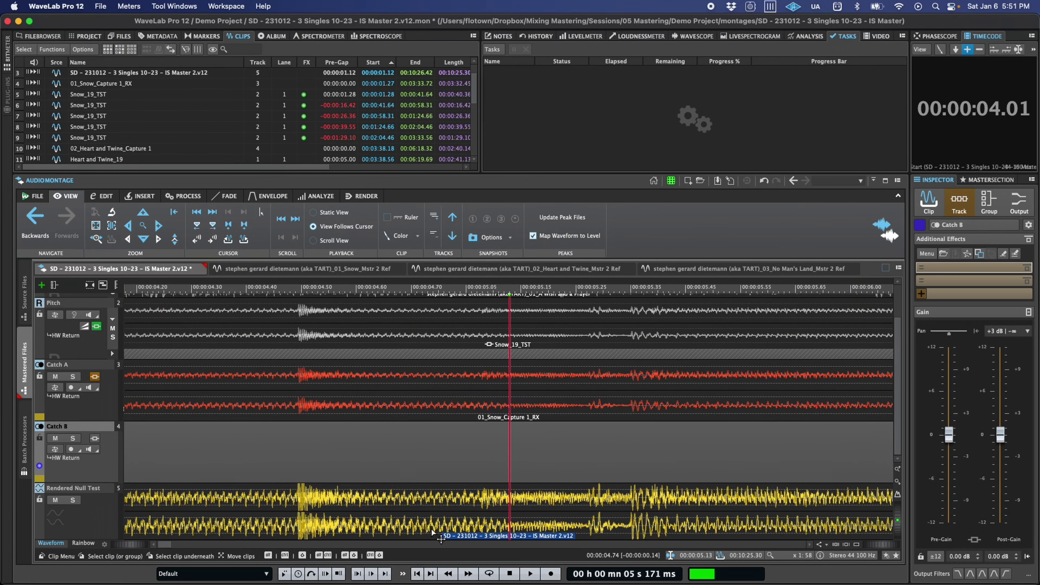
Nudge the Rendered Null Test clip earlier, audition two band-pass output filters, then open Monitoring Filters.
left_click(458, 528)
left_click_drag(457, 528, 431, 511)
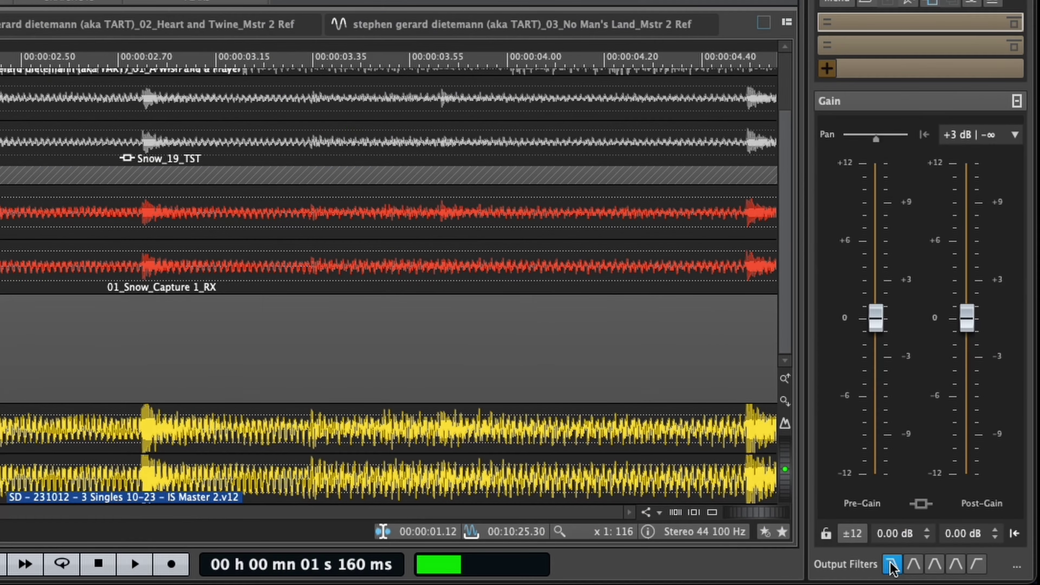
left_click(935, 565)
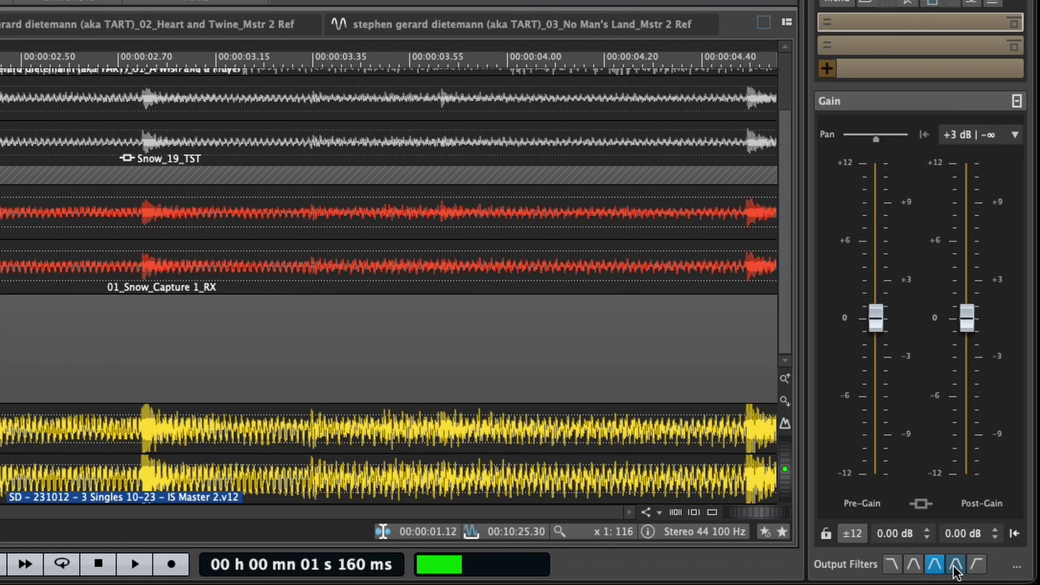
left_click(956, 565)
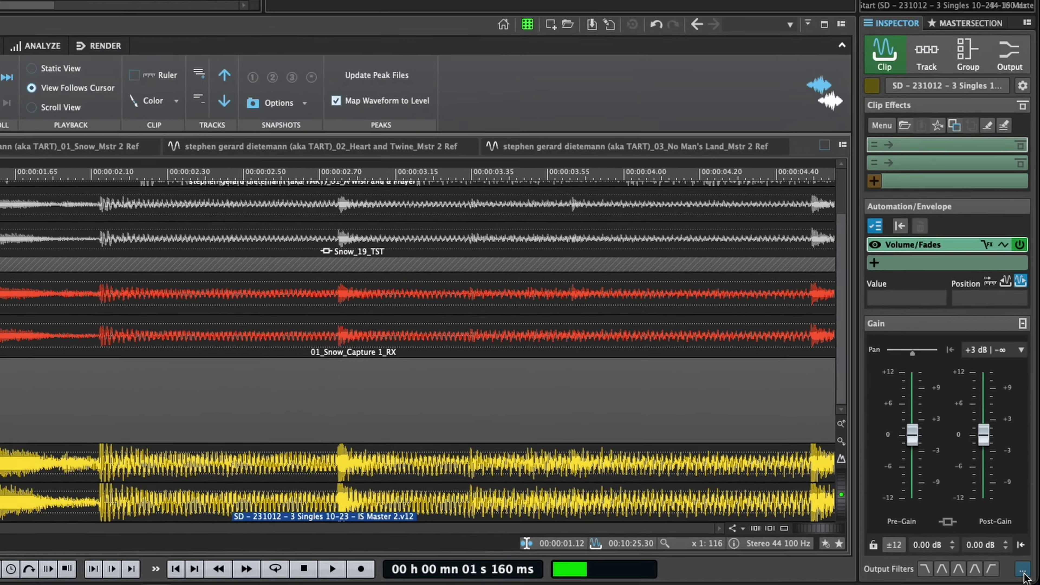
left_click(1017, 566)
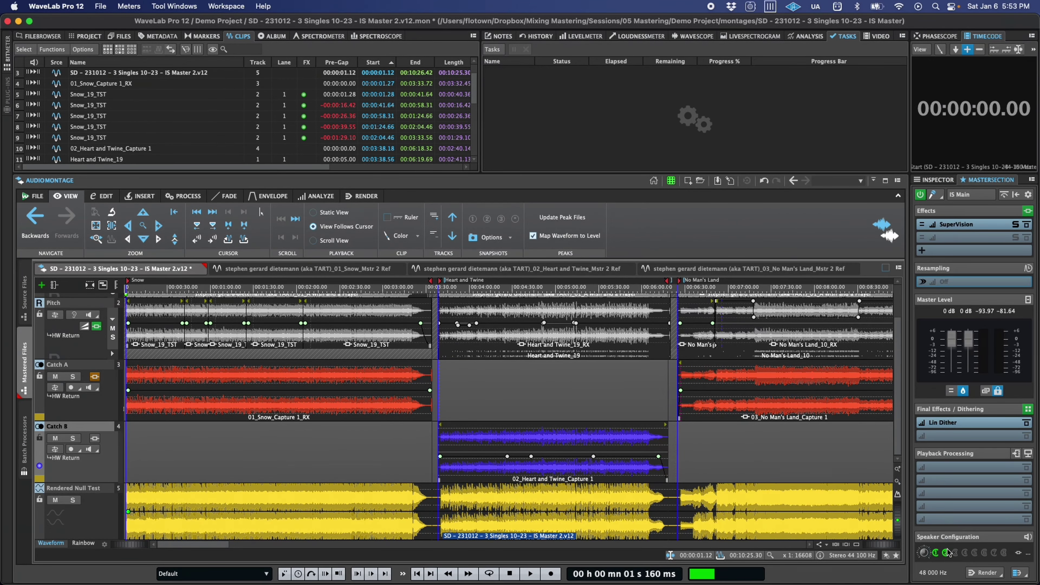
Try the headphone speaker setup, switch back, then choose Replicate Settings on the clip's EQ-P1A.
left_click(946, 554)
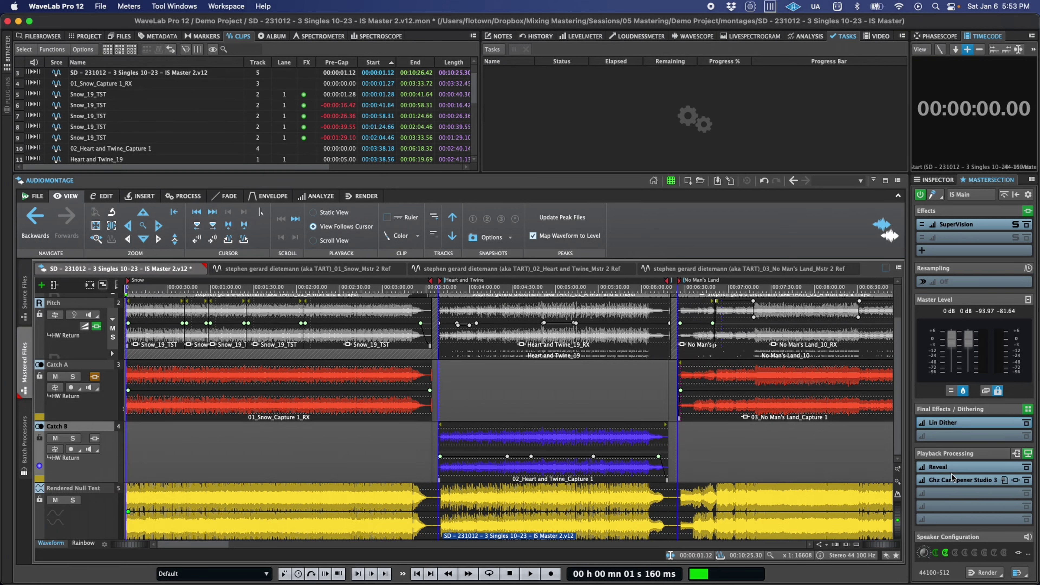
left_click(937, 553)
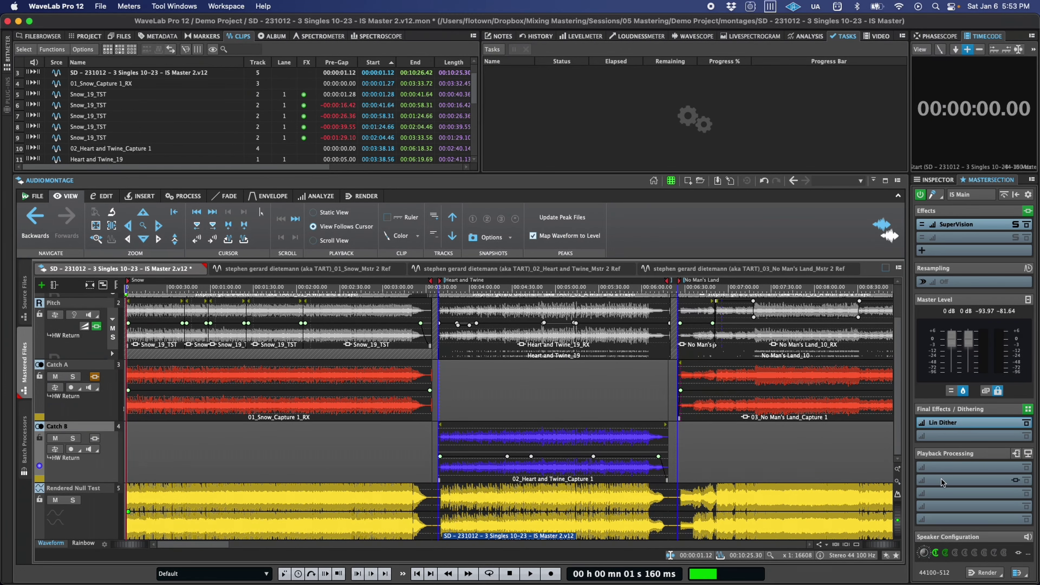
left_click(941, 469)
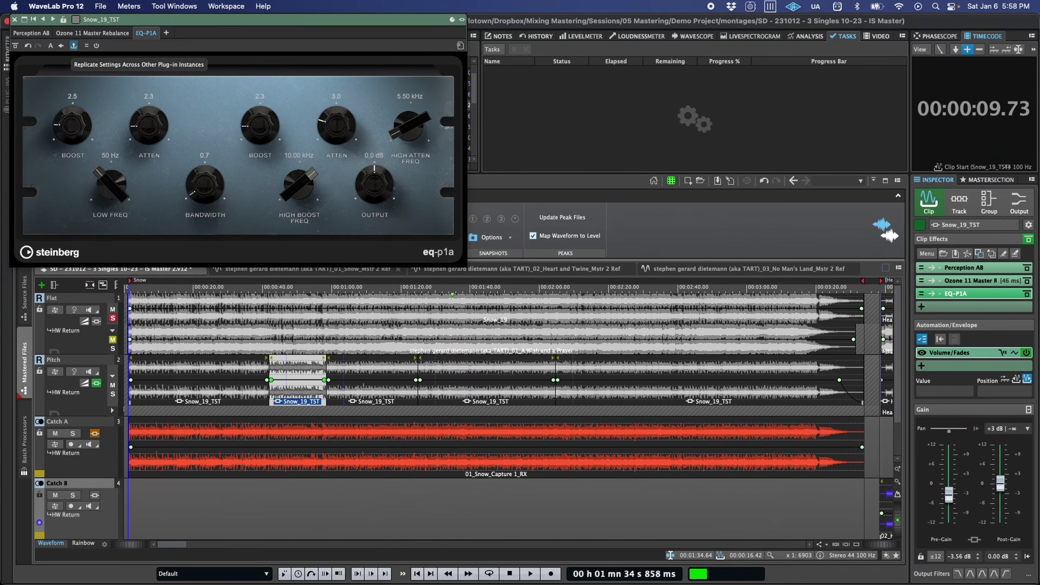
left_click(74, 45)
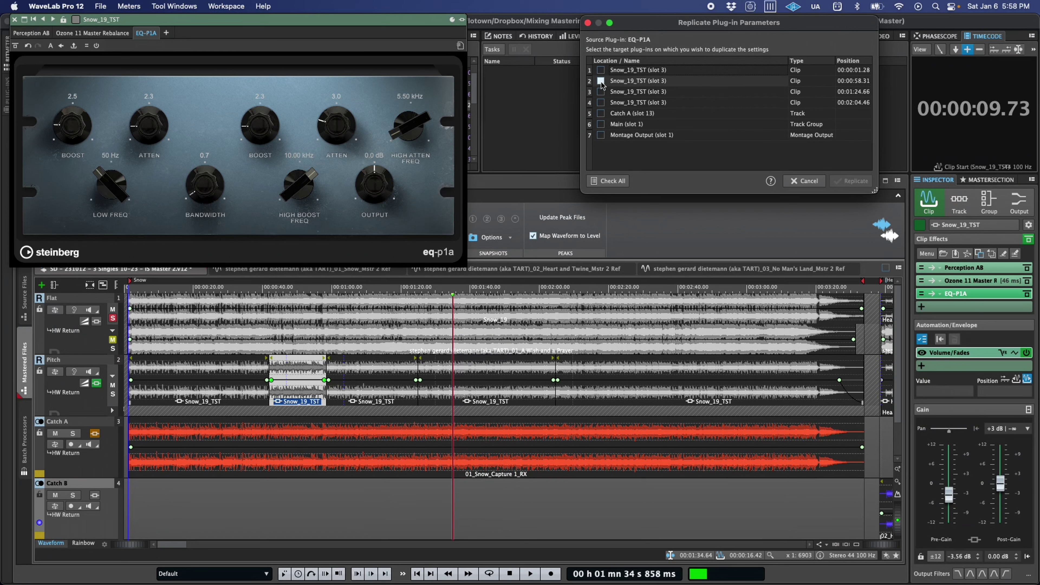
Pick the third Snow_19_TST clip as target, replicate the EQ-P1A settings, and close the EQ-P1A window.
left_click(601, 92)
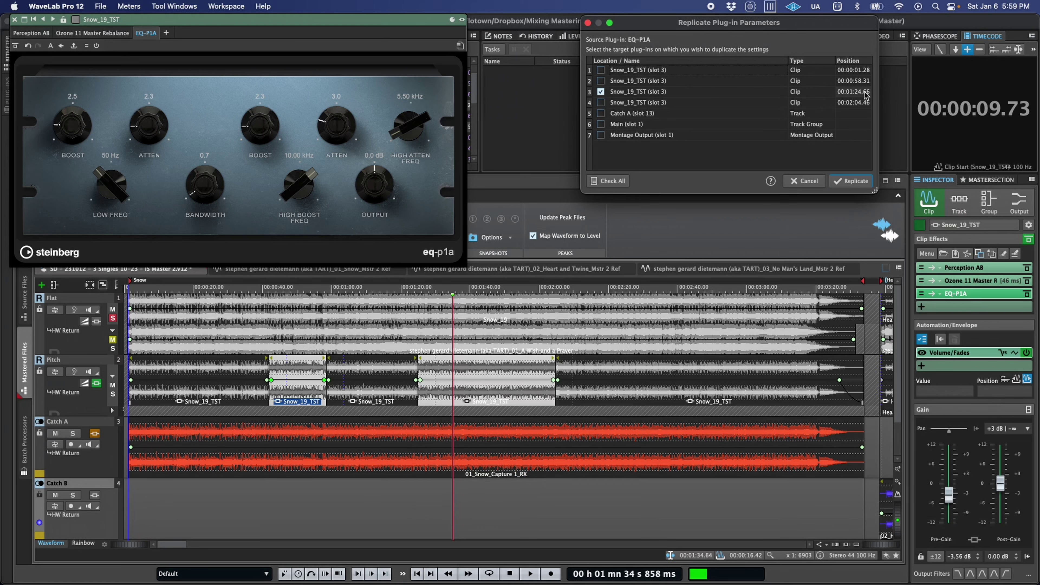
left_click(599, 93)
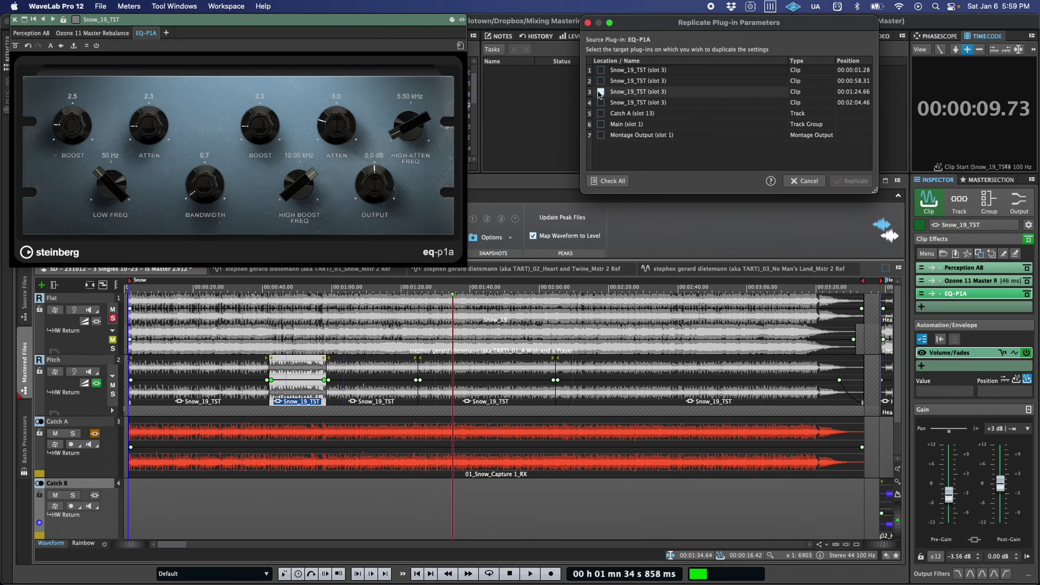
left_click(599, 103)
left_click(599, 103)
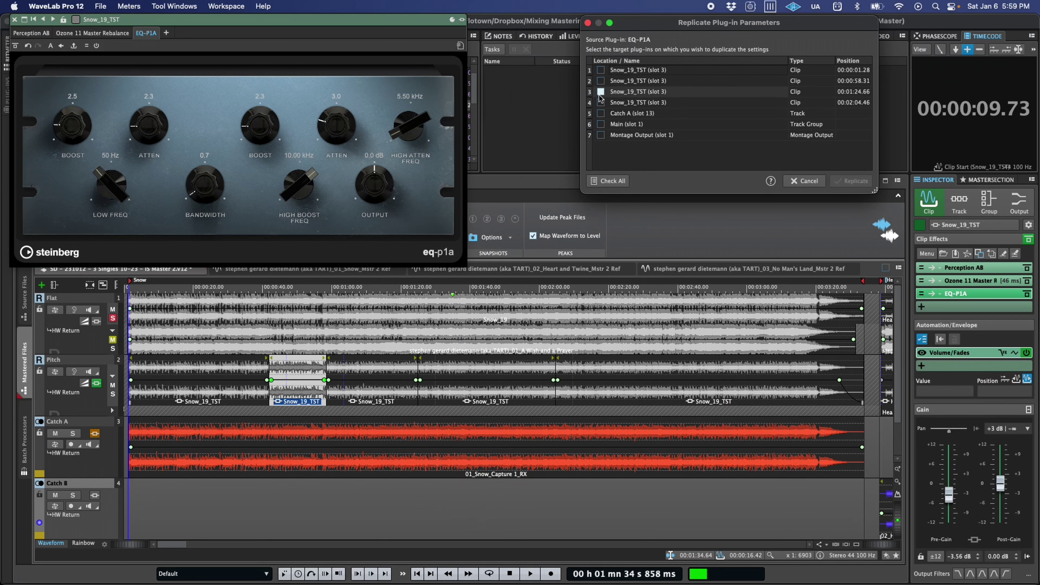
left_click(600, 92)
left_click(852, 182)
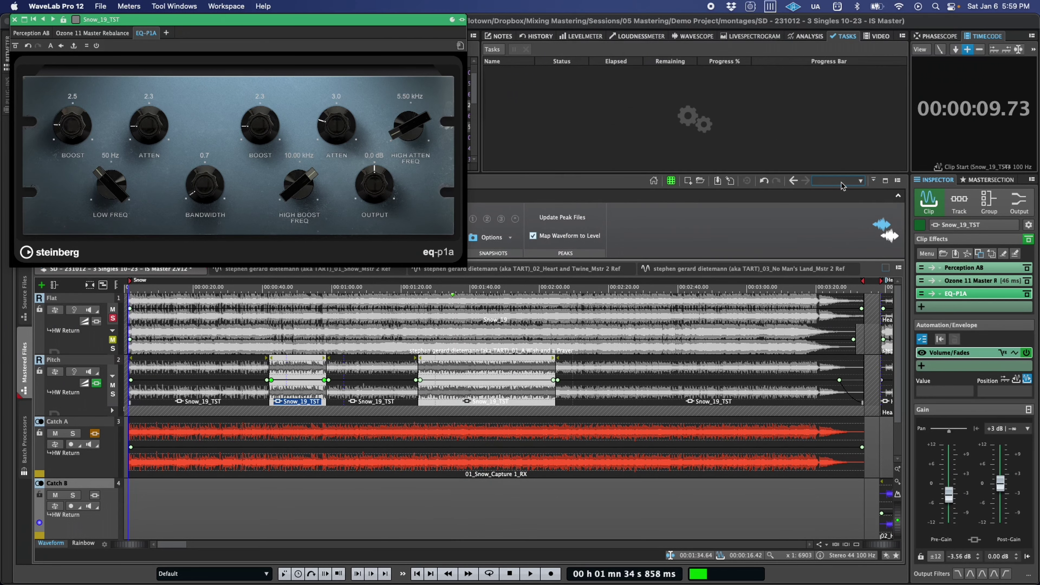
left_click(14, 19)
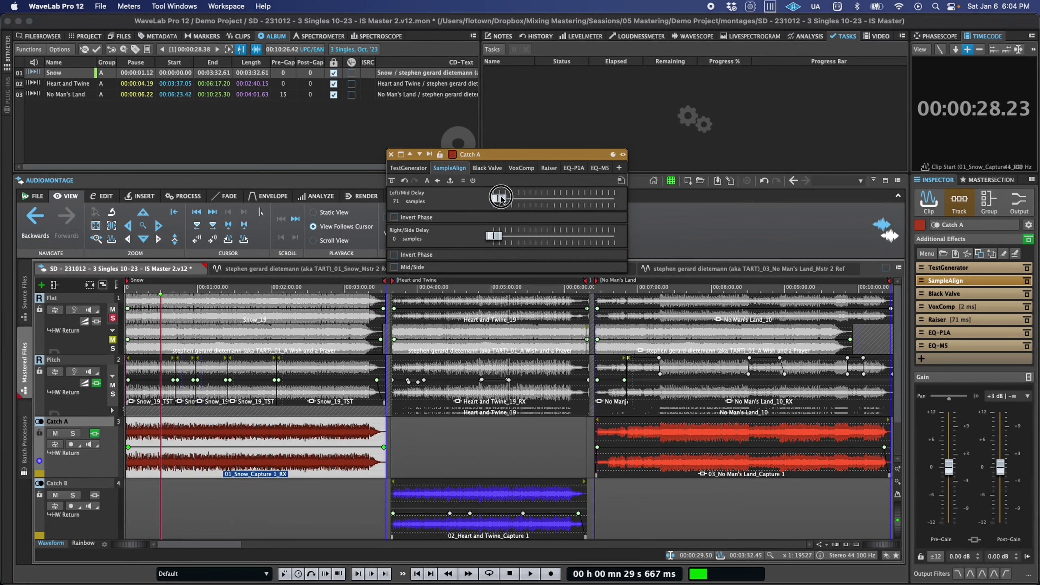
Leave SampleAlign delays at 0 samples, raise Black Valve peak reduction to 2.8, lower VoxComp threshold to -7.4 dB.
mouse_move(501, 199)
left_mouse_down()
mouse_move(529, 198)
mouse_move(492, 199)
left_mouse_up()
mouse_move(496, 236)
left_mouse_down()
mouse_move(512, 237)
mouse_move(484, 238)
left_mouse_up()
left_click(488, 168)
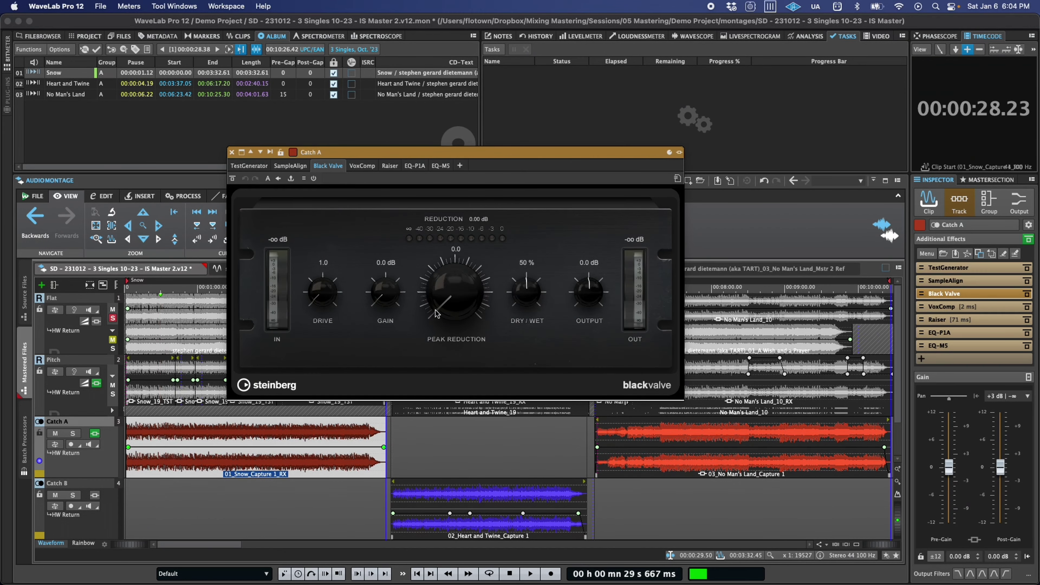
left_click_drag(436, 313, 438, 282)
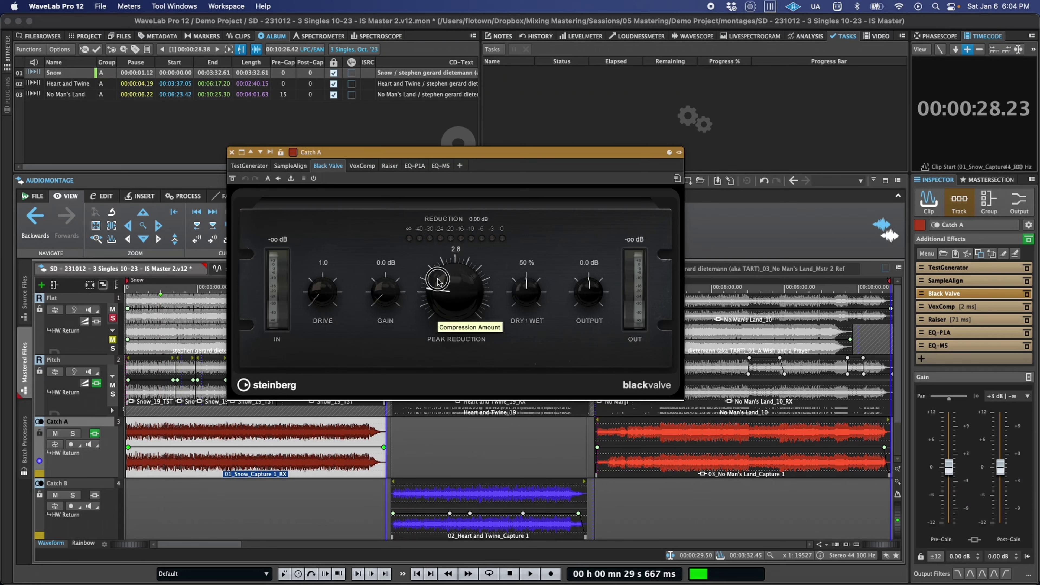
left_click(362, 165)
left_click_drag(392, 326, 393, 321)
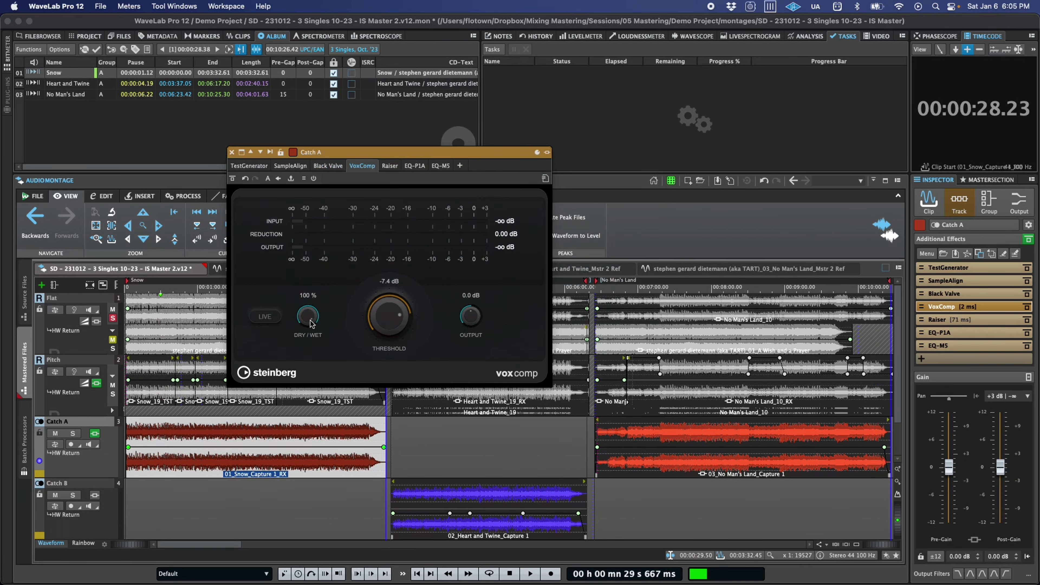
Check Raiser's release mode choices, then view the EQ-P1A and EQ-M5 plugins.
left_click(390, 166)
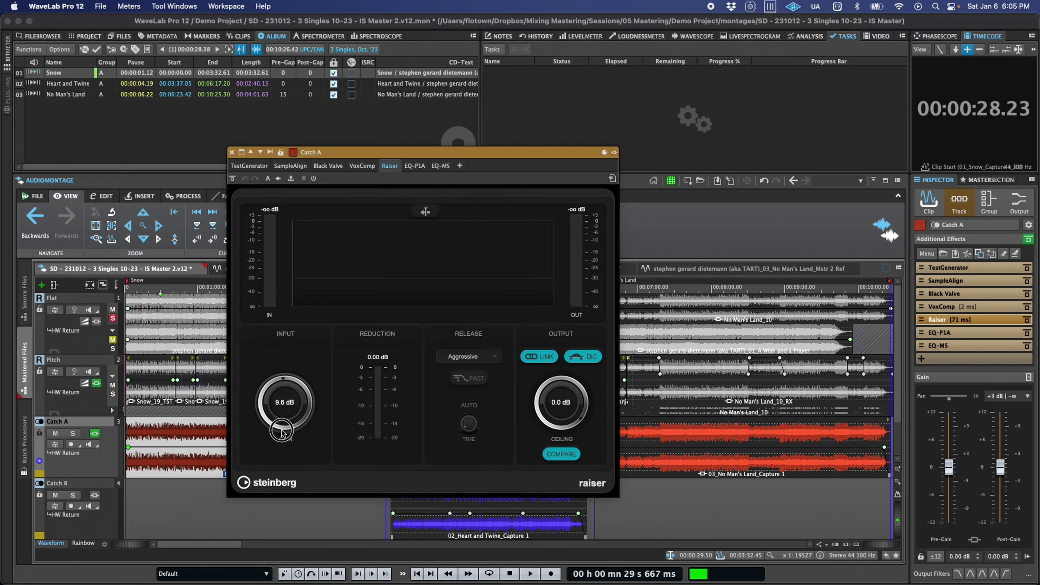
left_click(491, 360)
left_click(414, 165)
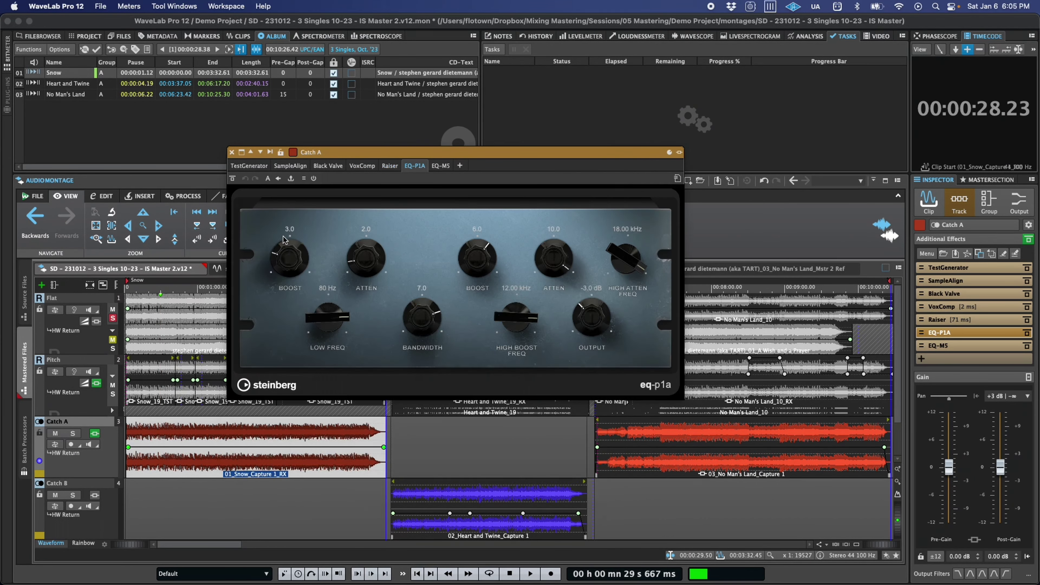
left_click(441, 165)
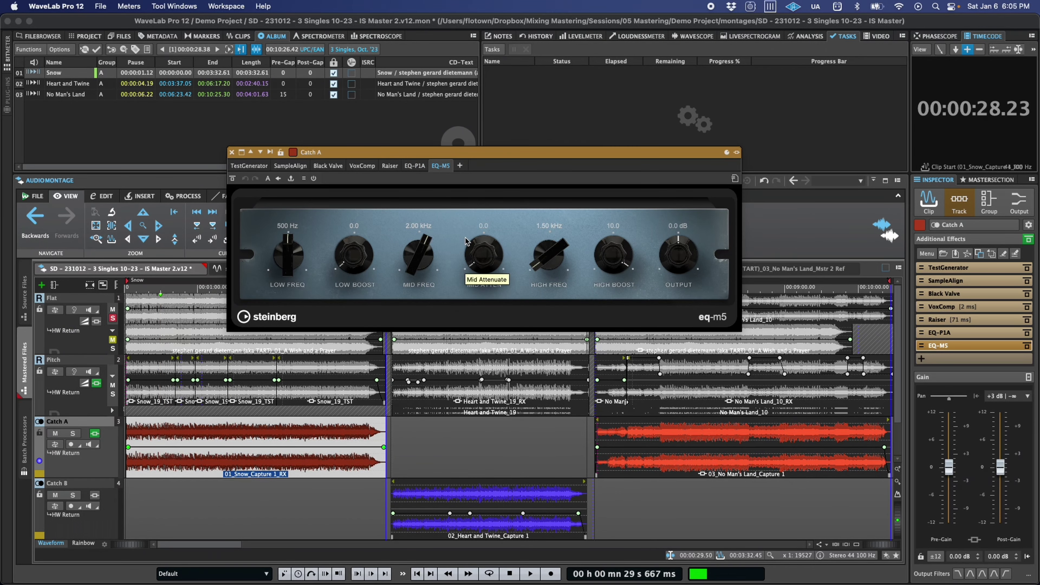
left_click(422, 167)
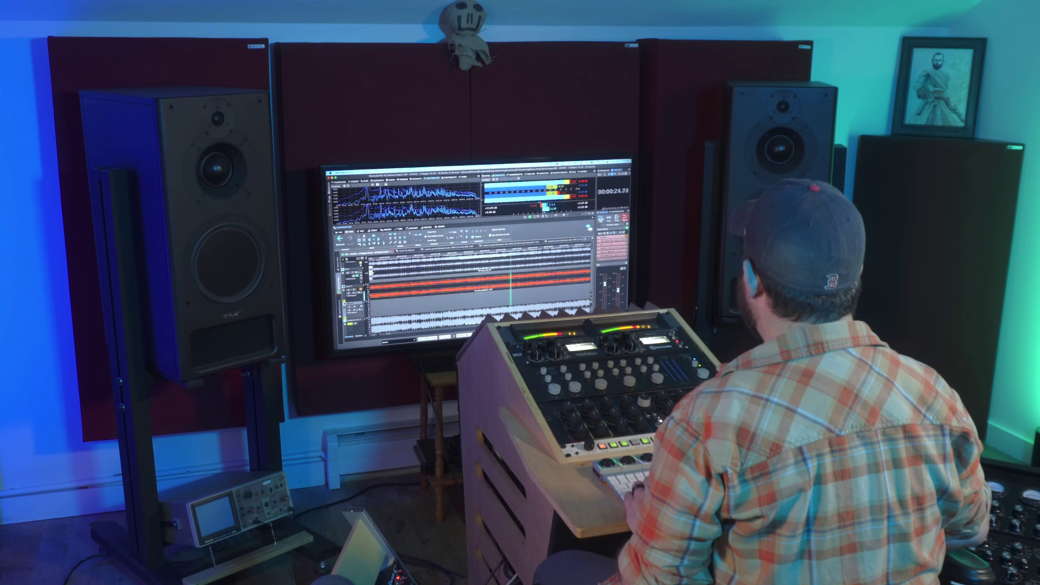
Show the Spectrogram instead of the level meter in the top-right meter panel.
left_click(555, 173)
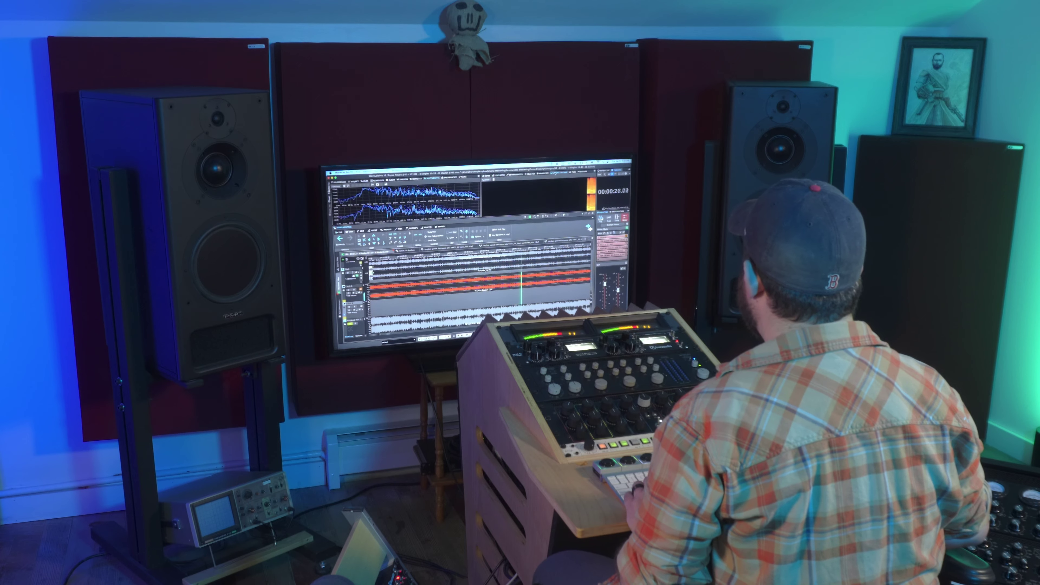